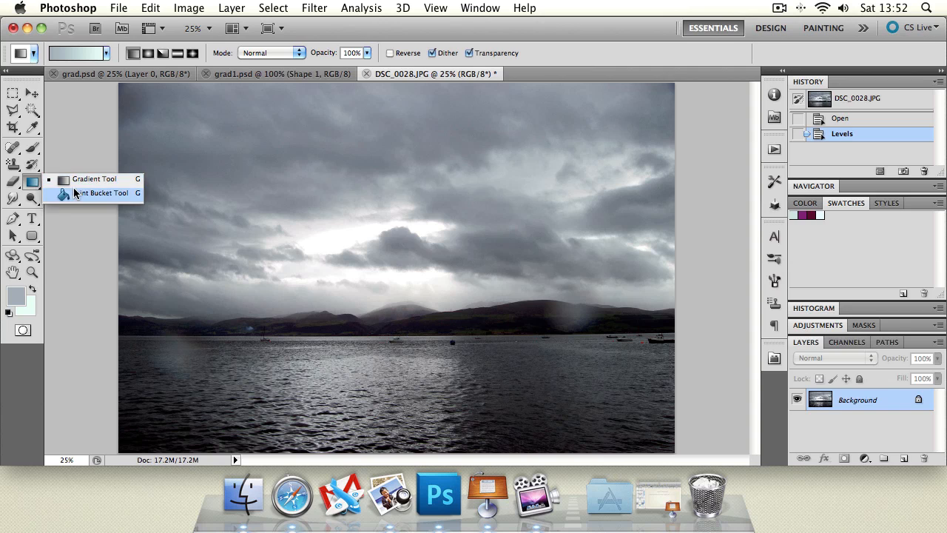
- Choose the Paint Bucket tool and set the foreground colour to black (000000)
left_click(74, 192)
left_click(15, 296)
left_click_drag(320, 249, 412, 384)
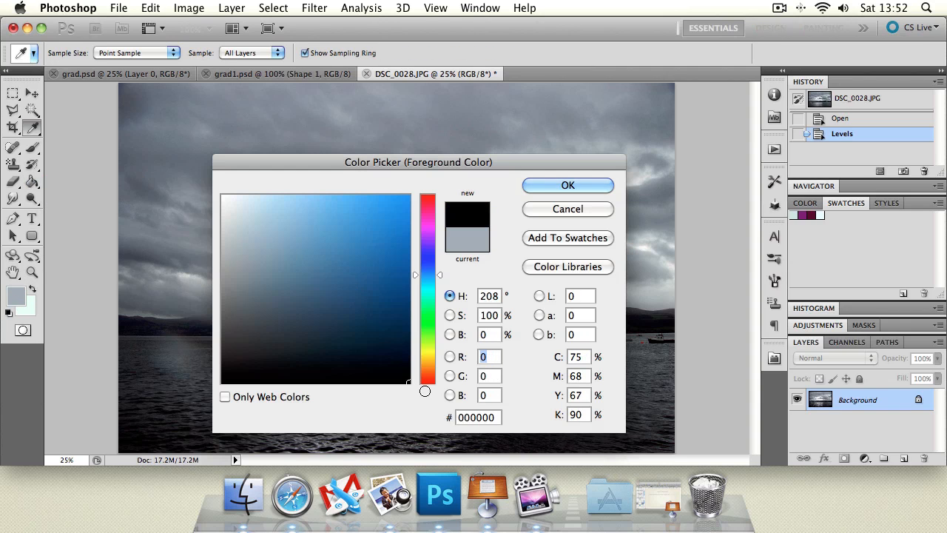
left_click(567, 185)
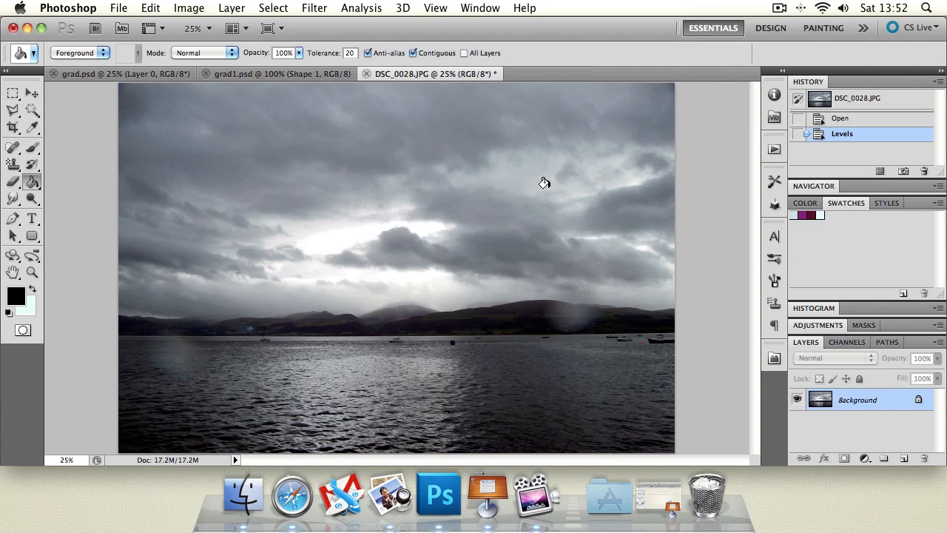
- Test-fill several areas of the cloudy sky and the water with black using the Paint Bucket
left_click(353, 115)
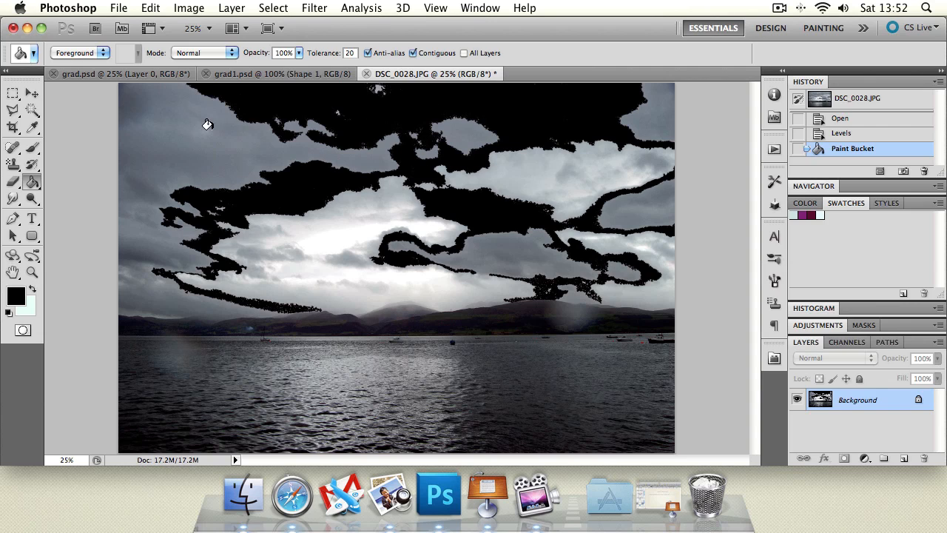
left_click(164, 133)
left_click(312, 224)
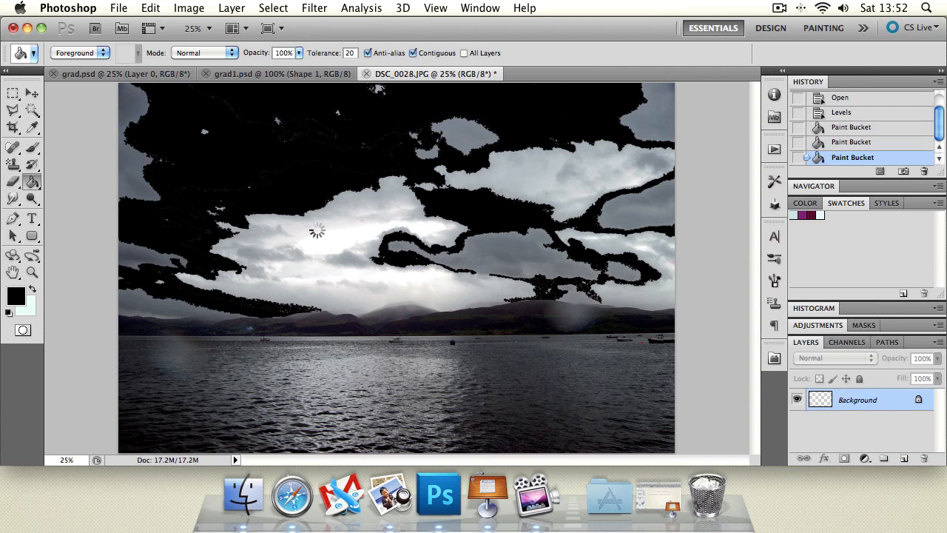
left_click(579, 173)
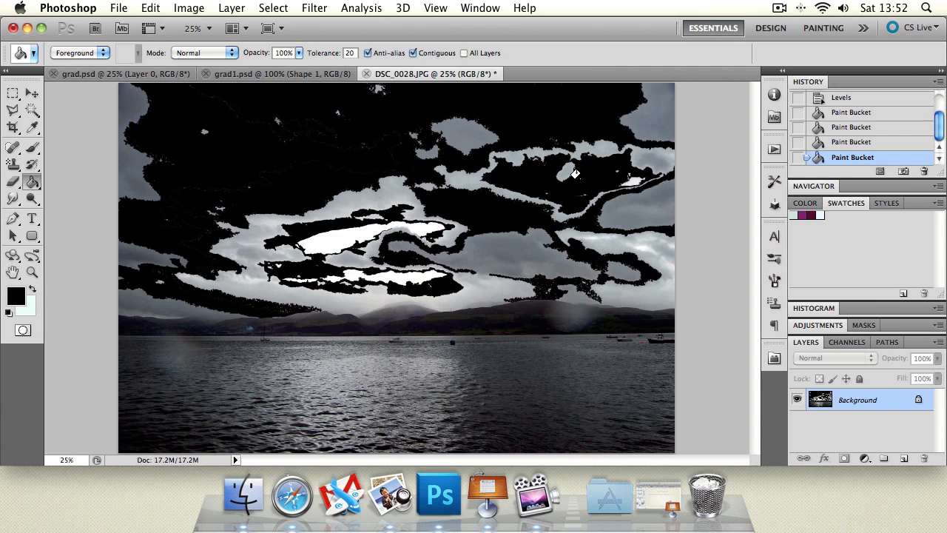
left_click(653, 122)
left_click(468, 349)
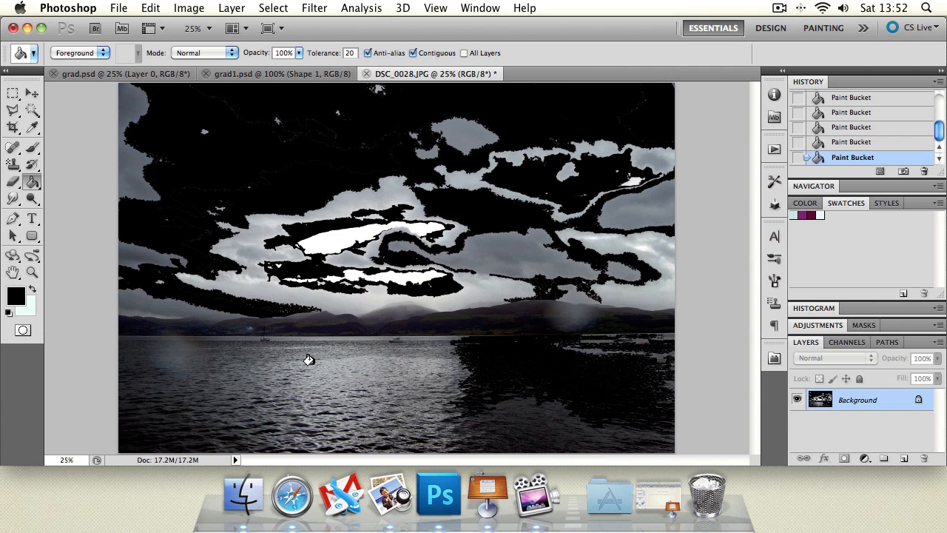
left_click(337, 370)
- Undo all the black Paint Bucket fills back to the Levels state
key("super+alt+z")
key("super+alt+z")
key("super+alt+z")
key("super+alt+z")
key("super+alt+z")
key("super+alt+z")
key("super+alt+z")
key("super+alt+z")
key("super+alt+z")
key("super+alt+z")
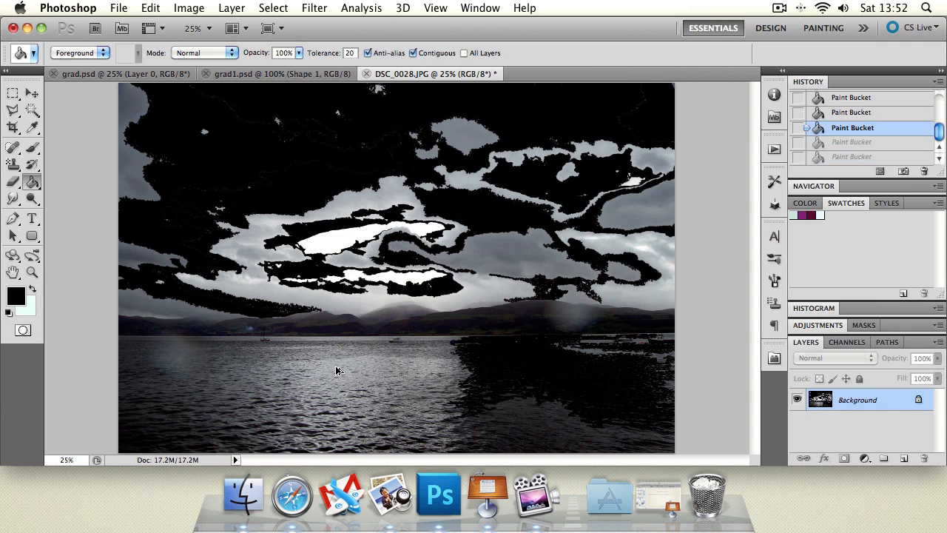
key("super+shift+z")
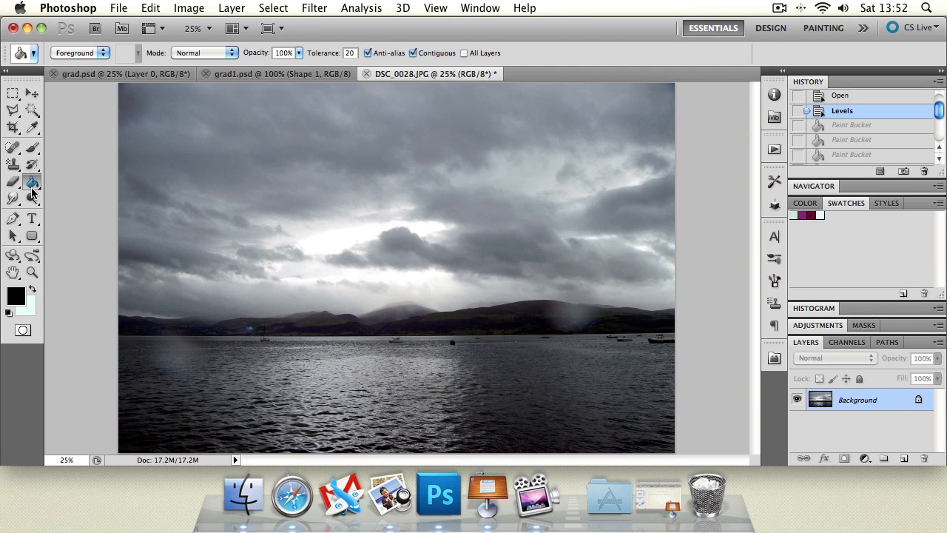
- Try a vertical gradient down the sky with the Gradient tool, undo it, and return to the Paint Bucket tool
left_click_drag(31, 181, 74, 181)
left_click_drag(335, 163, 324, 294)
key("super+z")
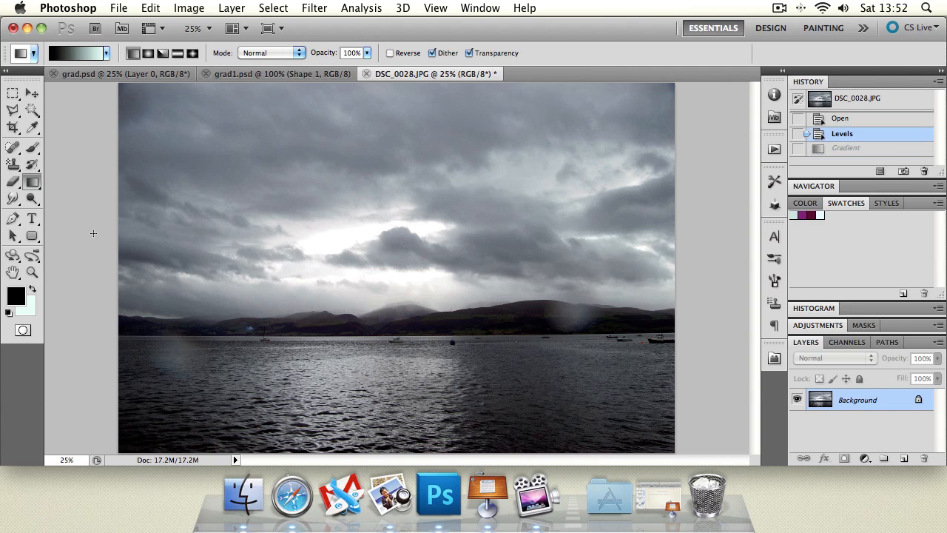
mouse_move(30, 187)
left_mouse_down()
mouse_move(52, 185)
mouse_move(64, 197)
left_mouse_up()
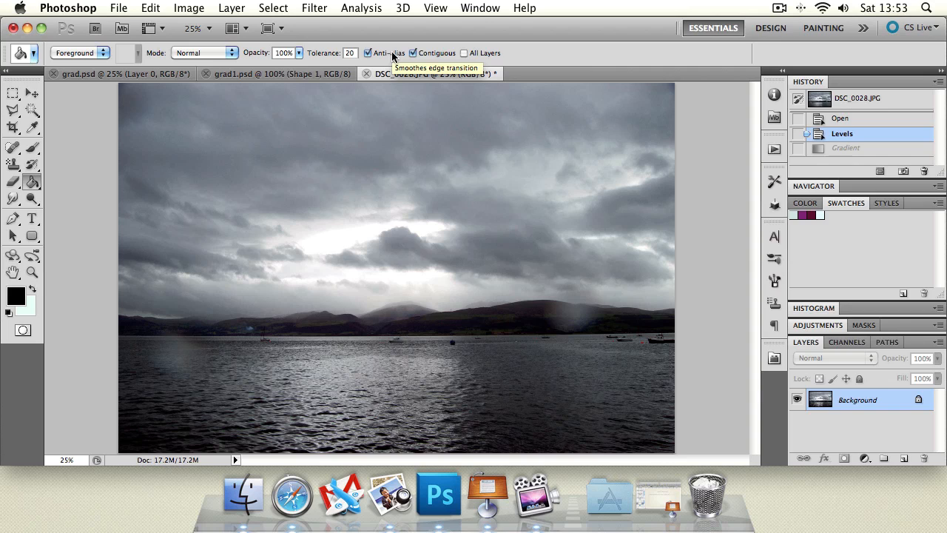
- Look over the Paint Bucket's blending modes and fill sources, keep Foreground, and undo the test fill
left_click(199, 54)
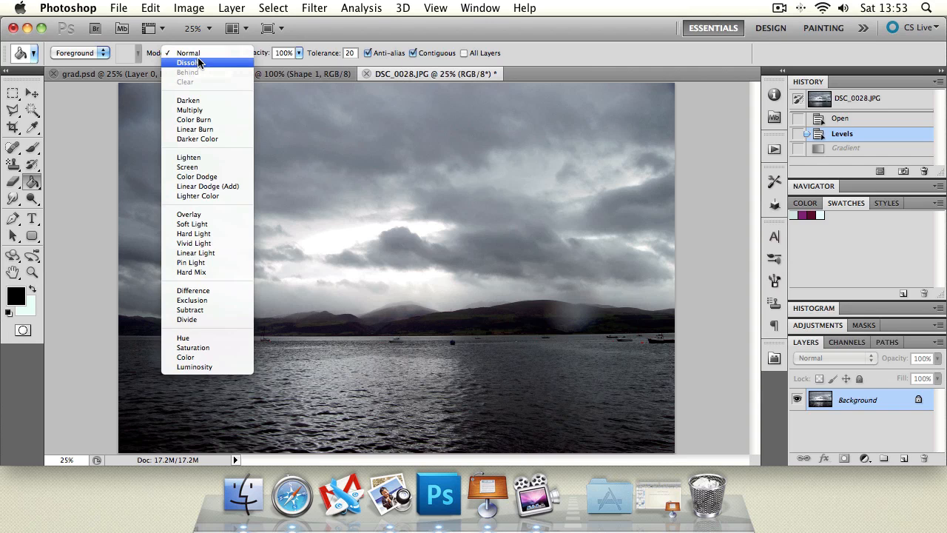
left_click(621, 55)
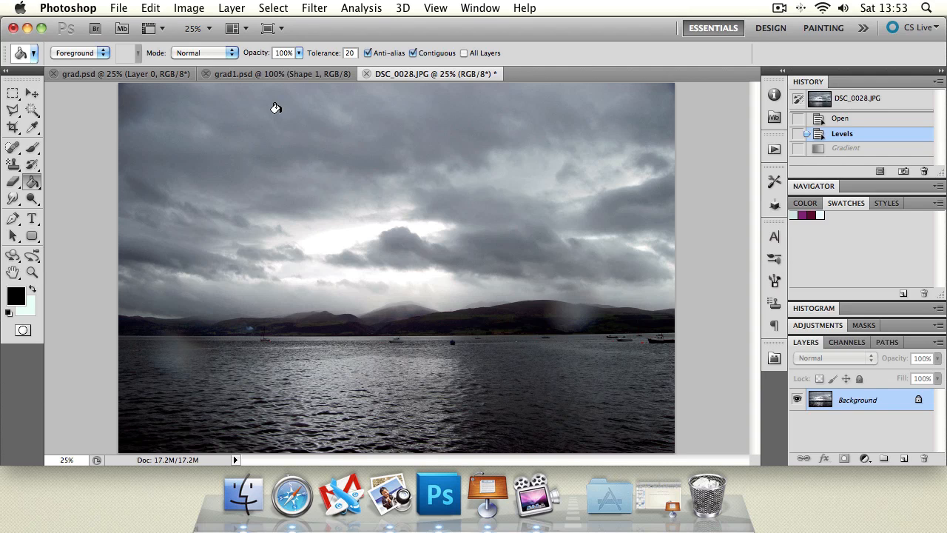
left_click(78, 54)
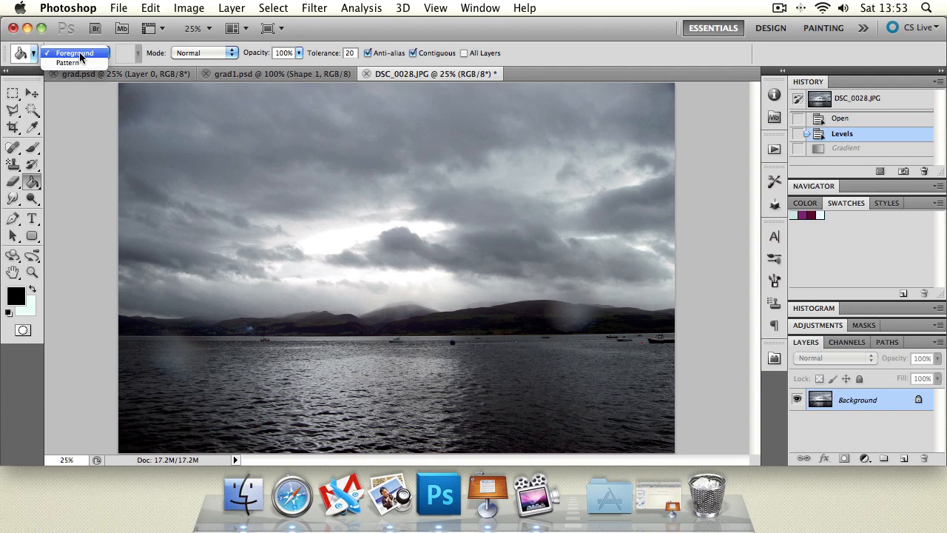
left_click(85, 56)
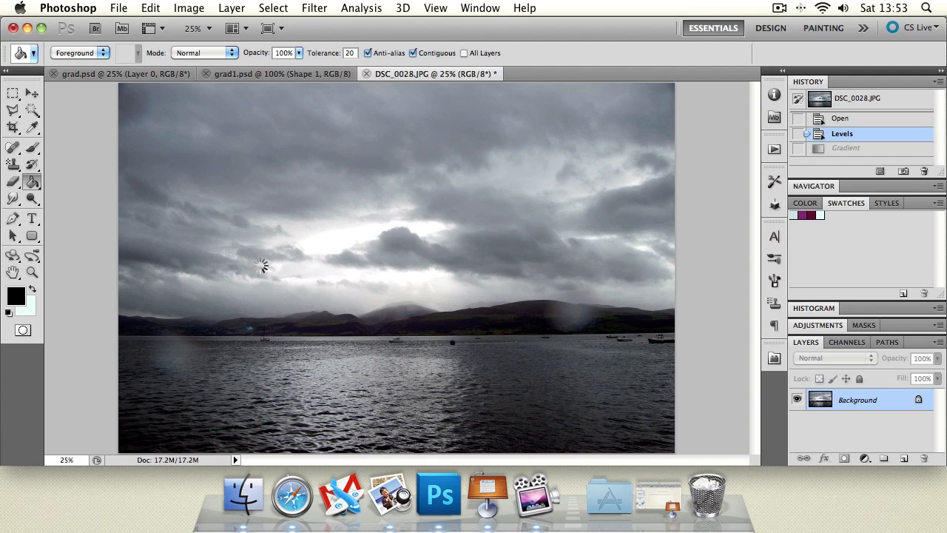
key("super+z")
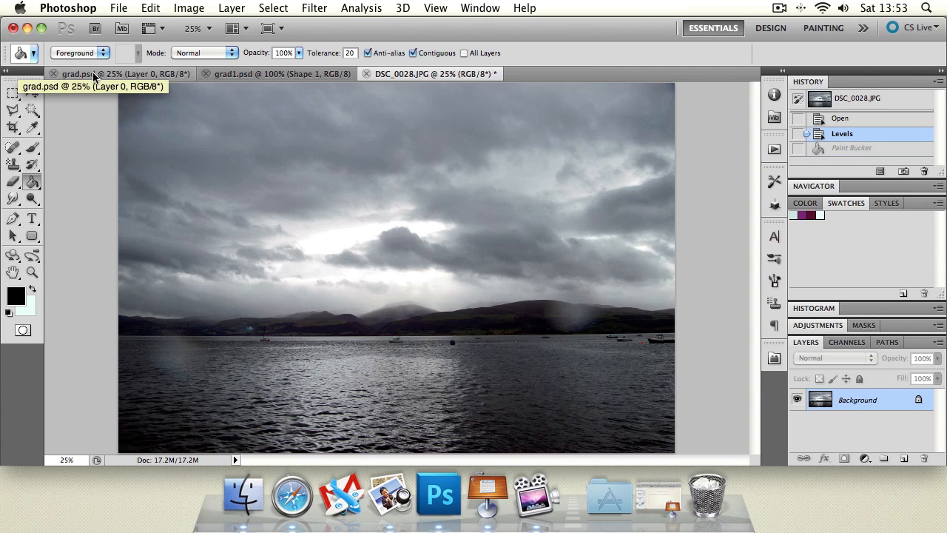
- Switch the fill source to Pattern, test-fill the bright cloud gap with the blue pattern, and undo it
left_click(94, 52)
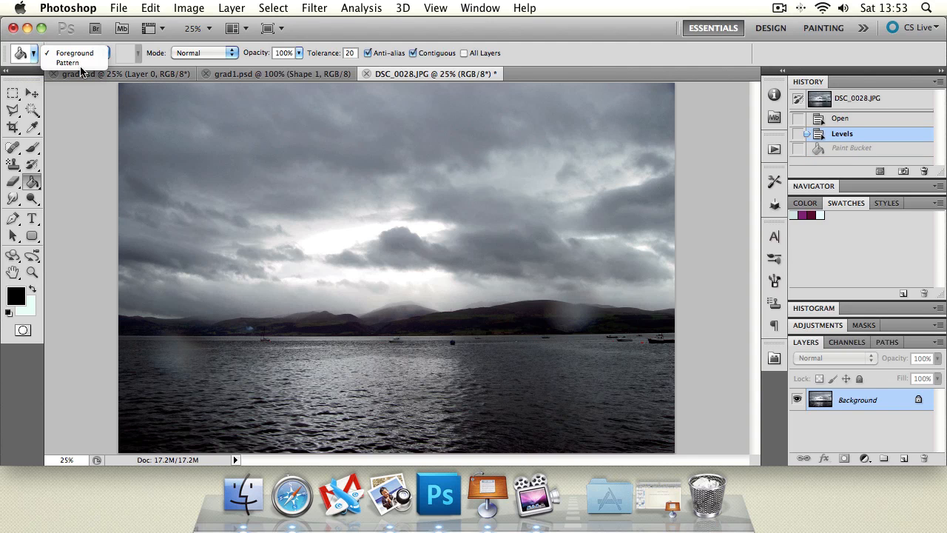
left_click(67, 63)
left_click(139, 52)
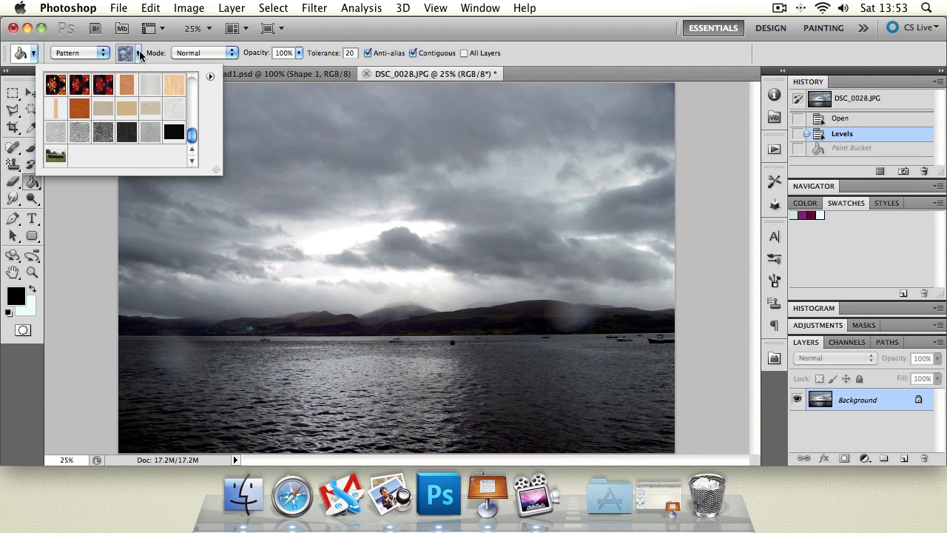
left_click(104, 86)
left_click(353, 226)
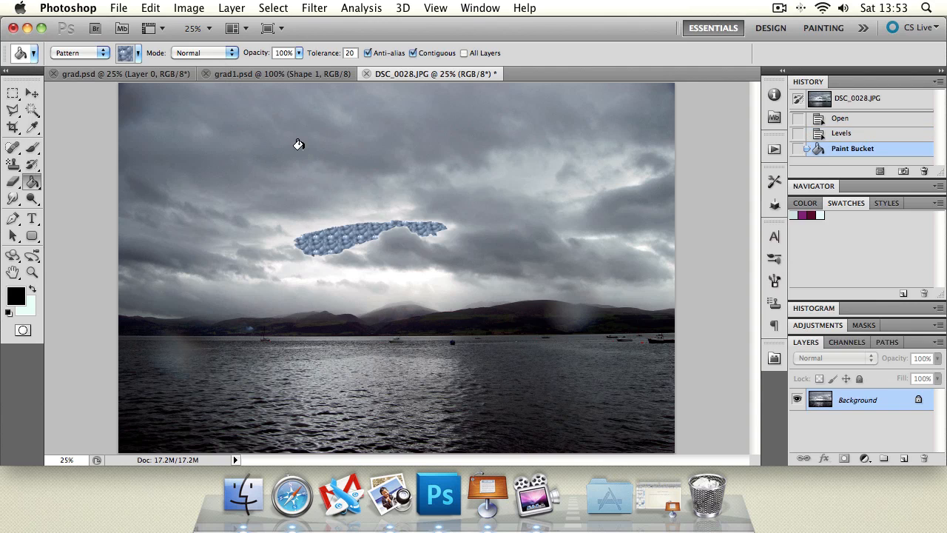
key("super+z")
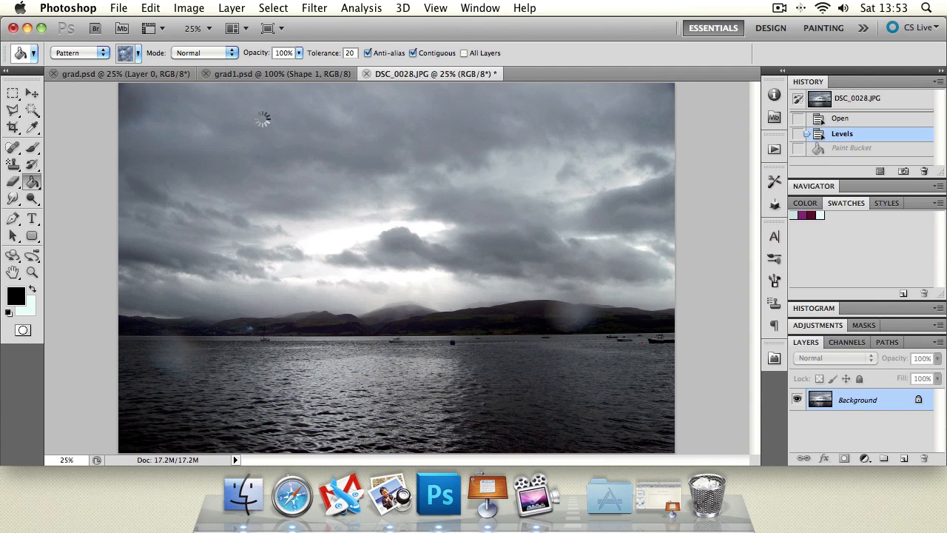
- Test-fill the upper sky with the pattern, undo it, and set the fill source back to Foreground
left_click(351, 148)
key("super+z")
left_click(74, 52)
left_click(73, 43)
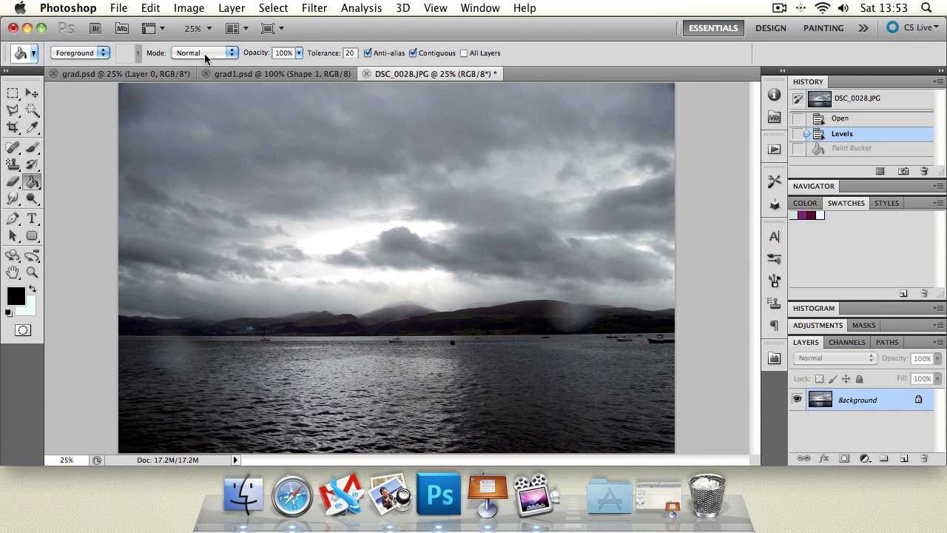
- Keep the Paint Bucket's mode at Normal and paint a vertical black Brush stroke from the sky down to the waterline
left_click(204, 53)
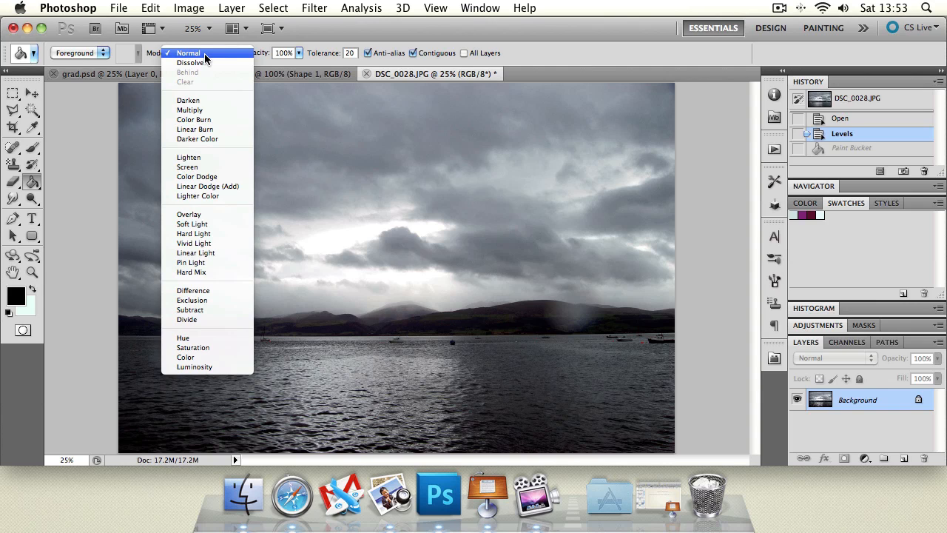
left_click(205, 53)
left_click(32, 147)
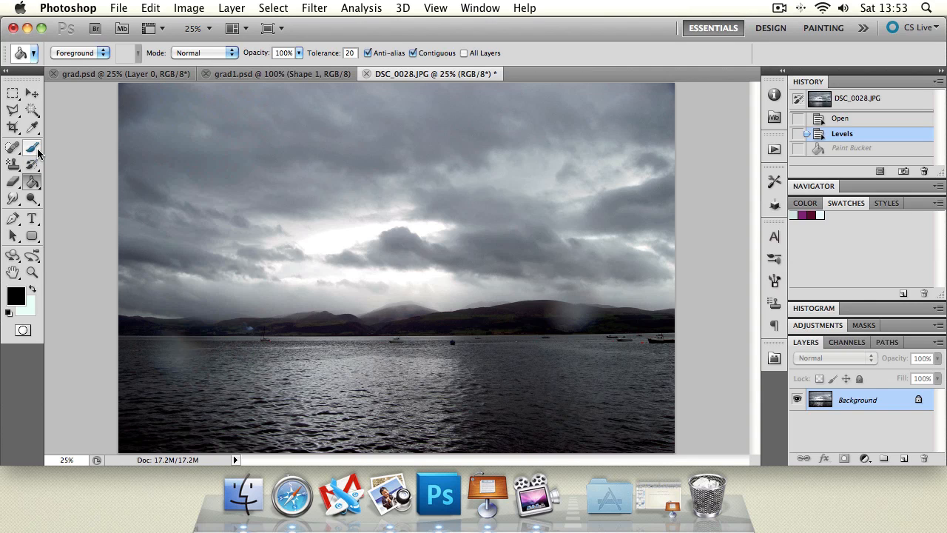
mouse_move(317, 152)
left_mouse_down()
mouse_move(316, 280)
mouse_move(304, 319)
left_mouse_up()
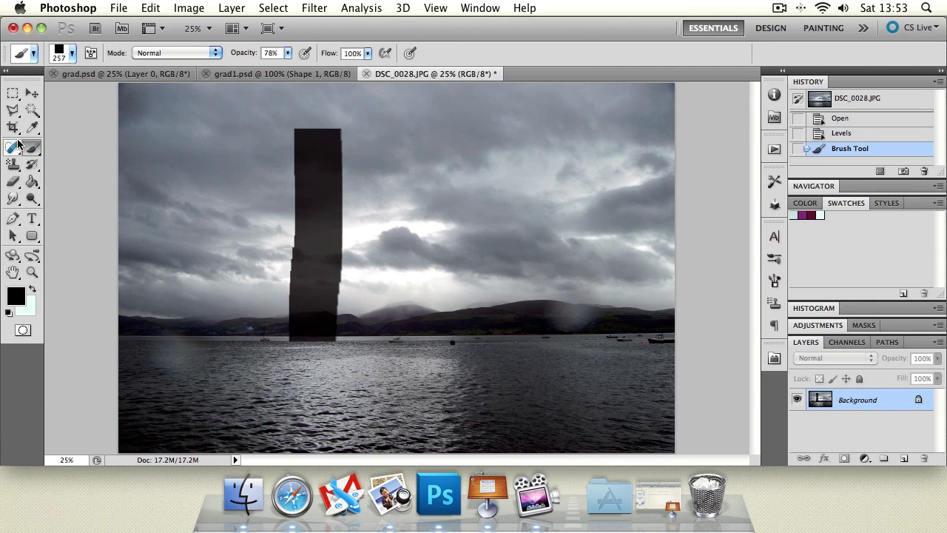
- Set the Paint Bucket's mode to Dissolve and test-fill the upper sky with black
left_click(31, 181)
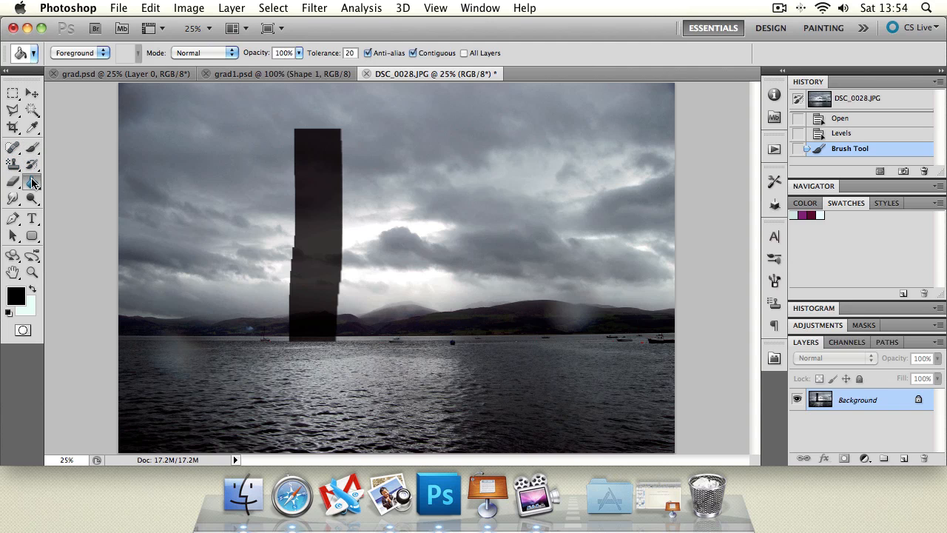
left_click(207, 53)
left_click(209, 64)
left_click(262, 163)
key("super+z")
left_click(425, 120)
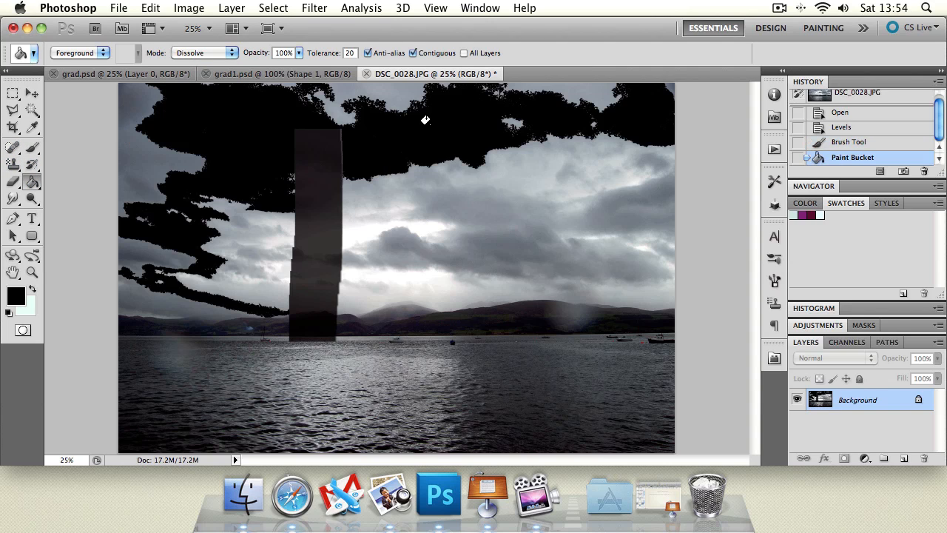
- Undo the sky fill and the brush stroke, and look over the blending modes while keeping Dissolve
key("alt+super+z")
key("alt+super+z")
left_click(194, 54)
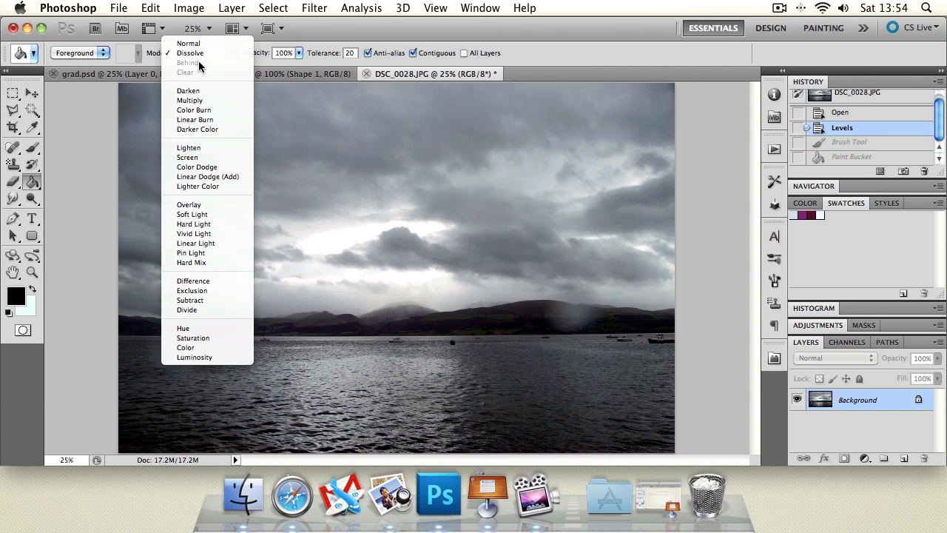
left_click(536, 72)
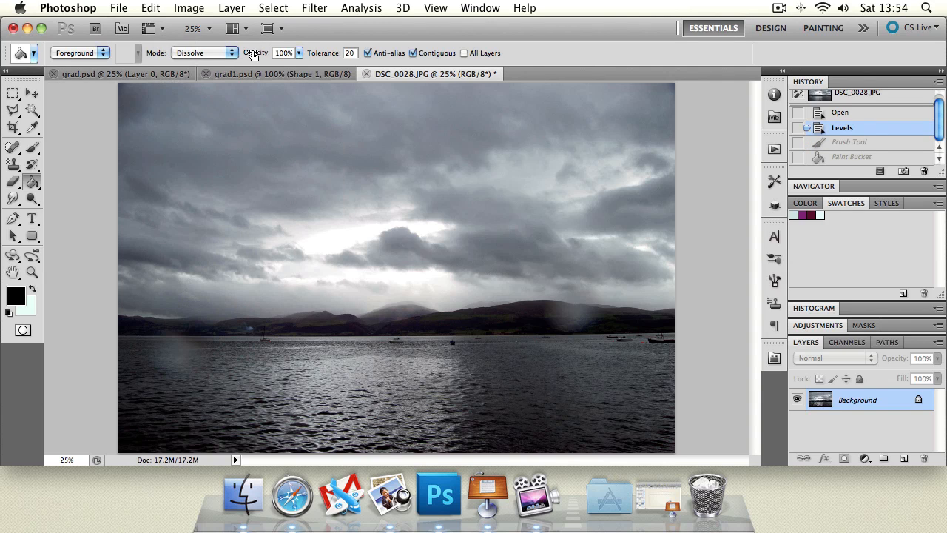
- Lower the Paint Bucket's opacity to 32% and test-fill two areas of the sky in Dissolve mode
left_click(299, 54)
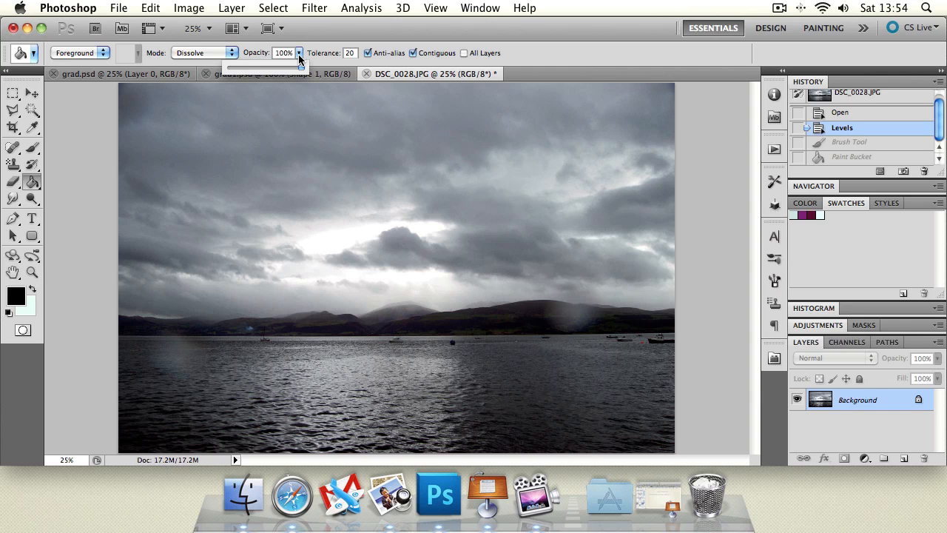
left_click_drag(299, 59, 254, 69)
left_click(303, 216)
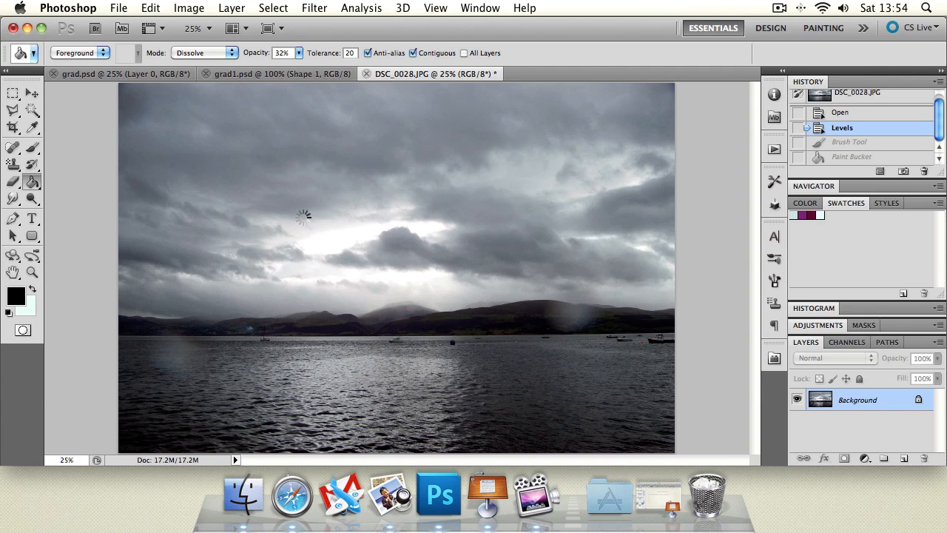
left_click(264, 127)
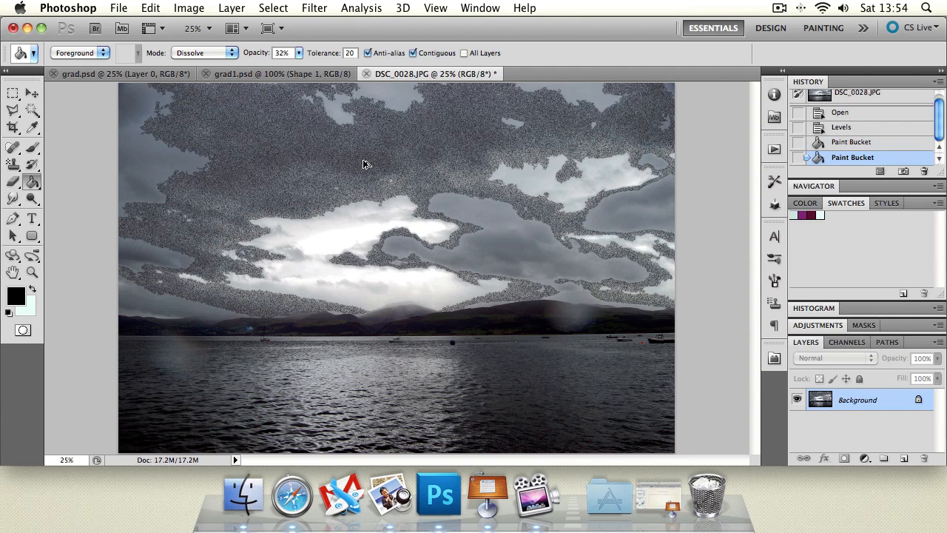
- Undo both Dissolve fills and set the Paint Bucket's opacity back to 100%
key("alt+super+z")
key("alt+super+z")
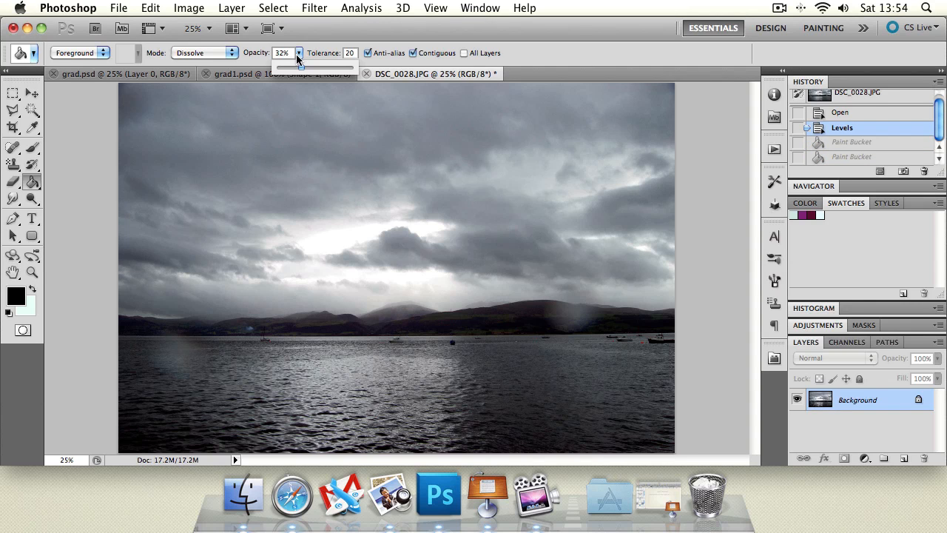
left_click_drag(300, 54, 356, 66)
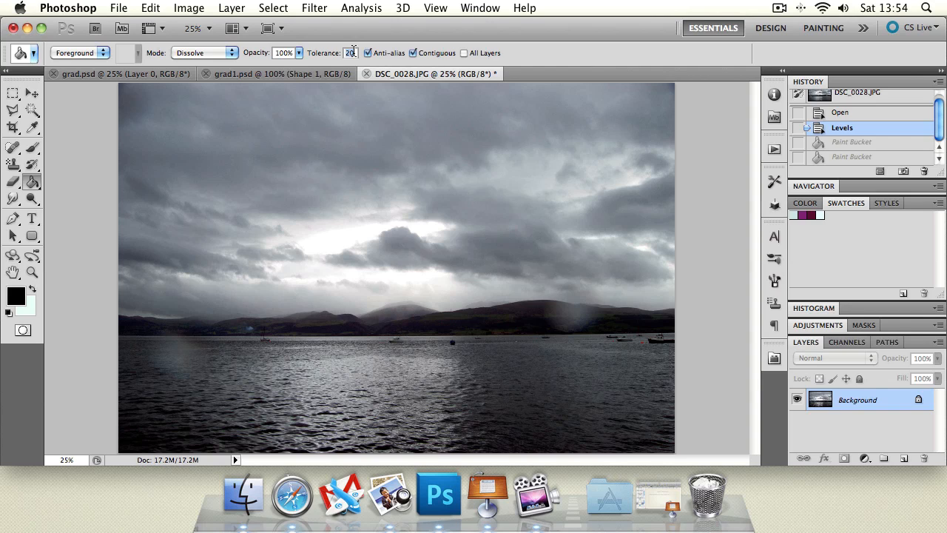
- Test-fill the upper sky with black at a tolerance of 20, and undo the fill
left_click(241, 145)
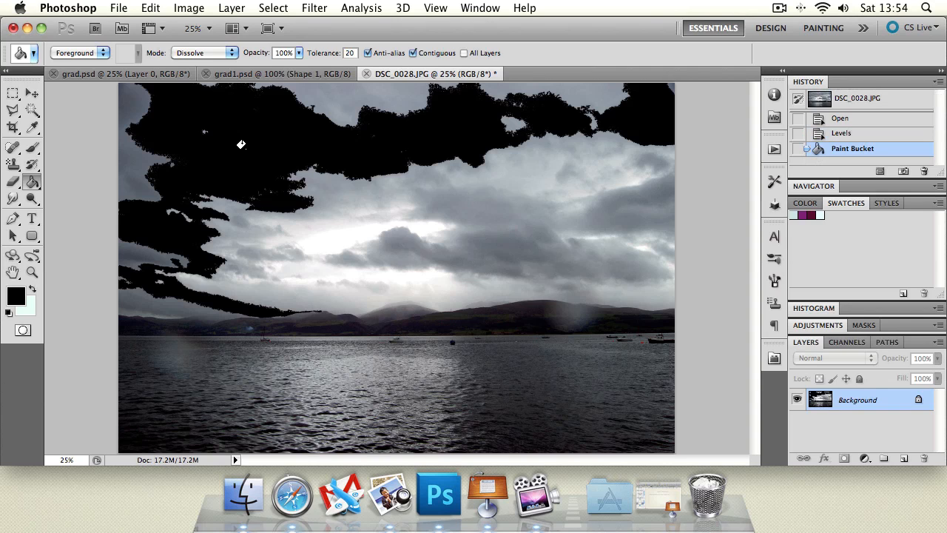
key("super+z")
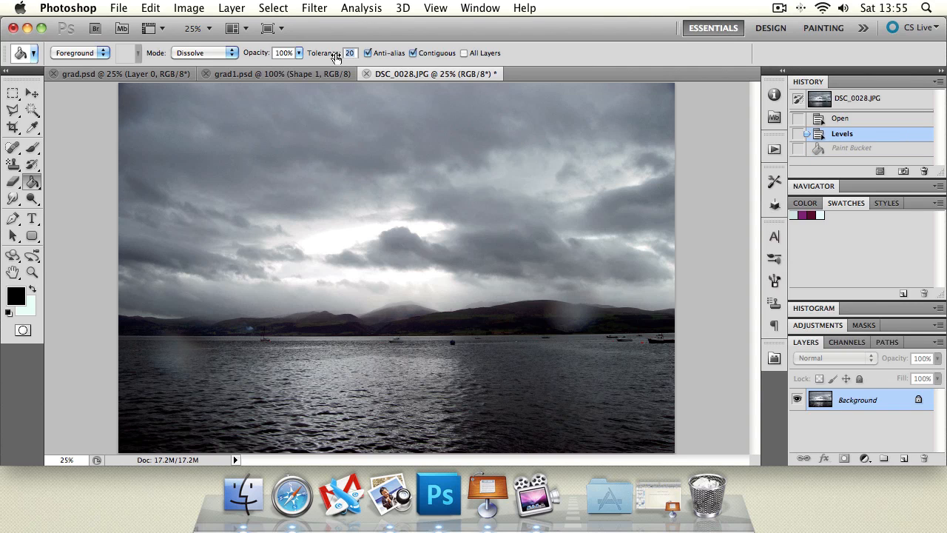
- Set the Paint Bucket's tolerance to 100 and fill the upper sky with black
left_click(349, 53)
type("100")
left_click(218, 139)
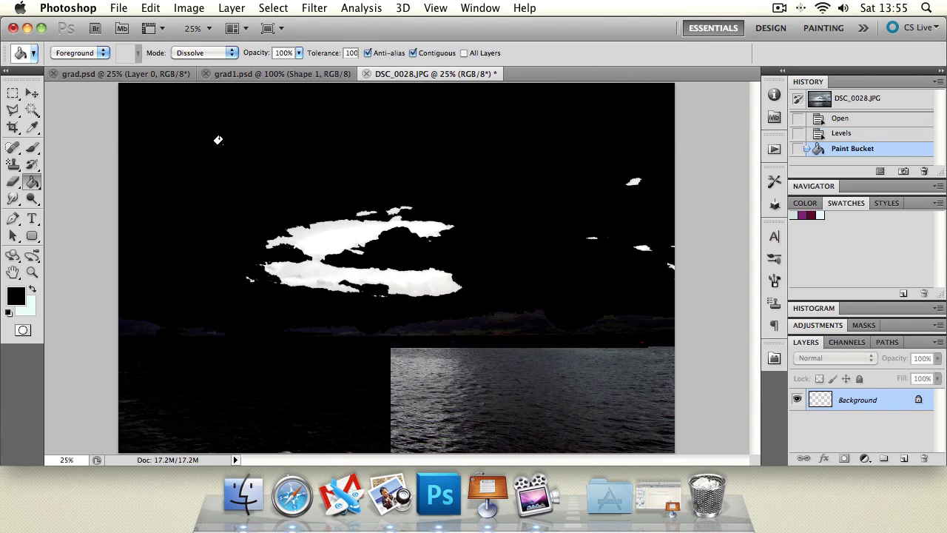
- Undo the last fill, set the tolerance to 50, and test-fill the dark and bright sky areas with black
key("super+z")
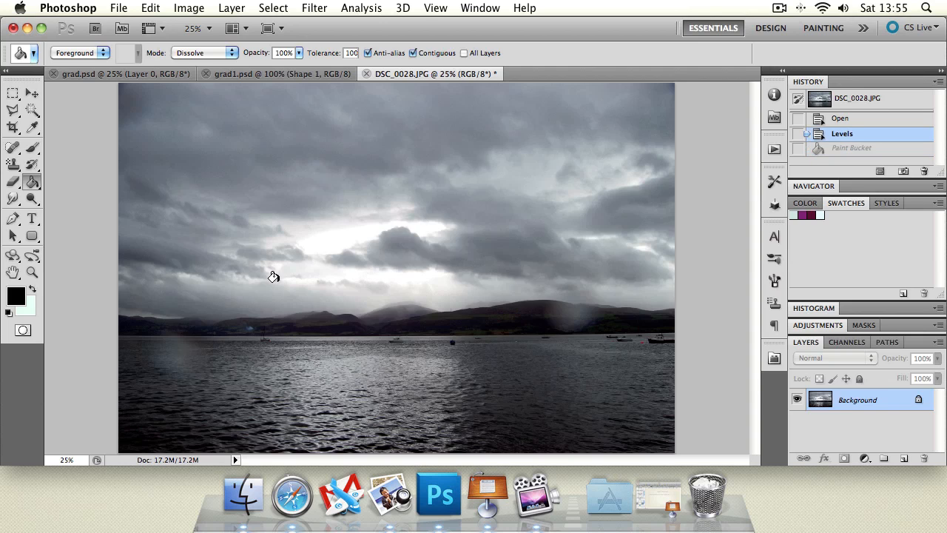
double_click(353, 54)
type("50")
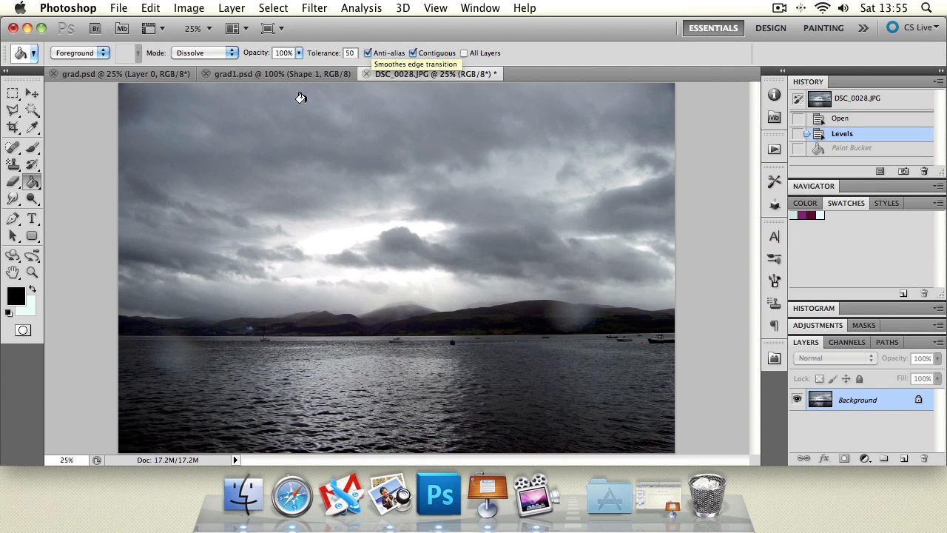
left_click(271, 115)
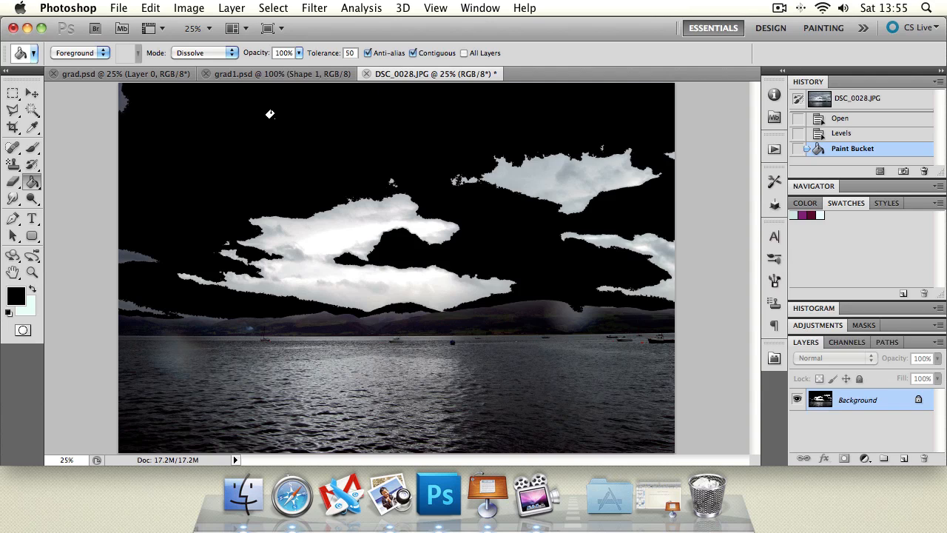
left_click(319, 217)
left_click(566, 163)
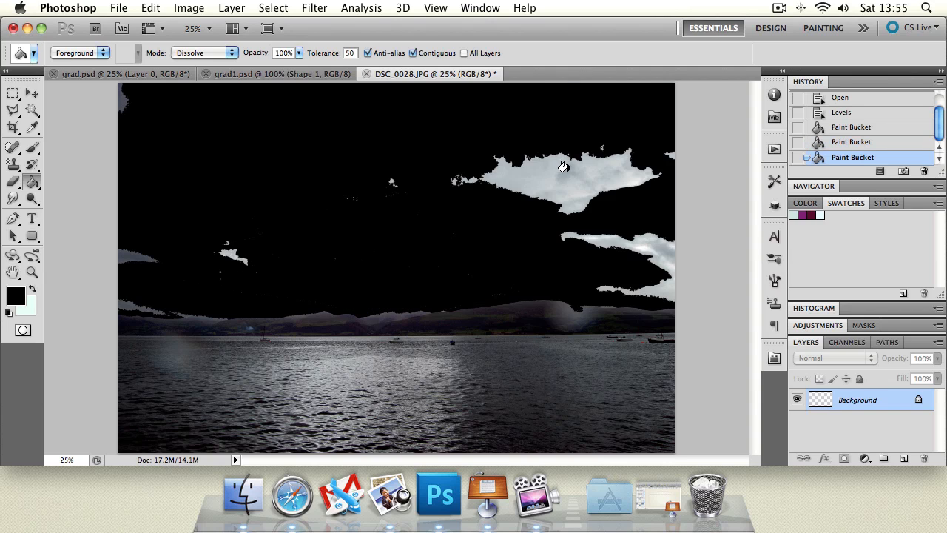
left_click(662, 259)
- Undo the sky fills, set the tolerance to 32, and test-fill the dark clouds before undoing that fill too
key("super+alt+z")
key("super+alt+z")
key("super+alt+z")
key("super+alt+z")
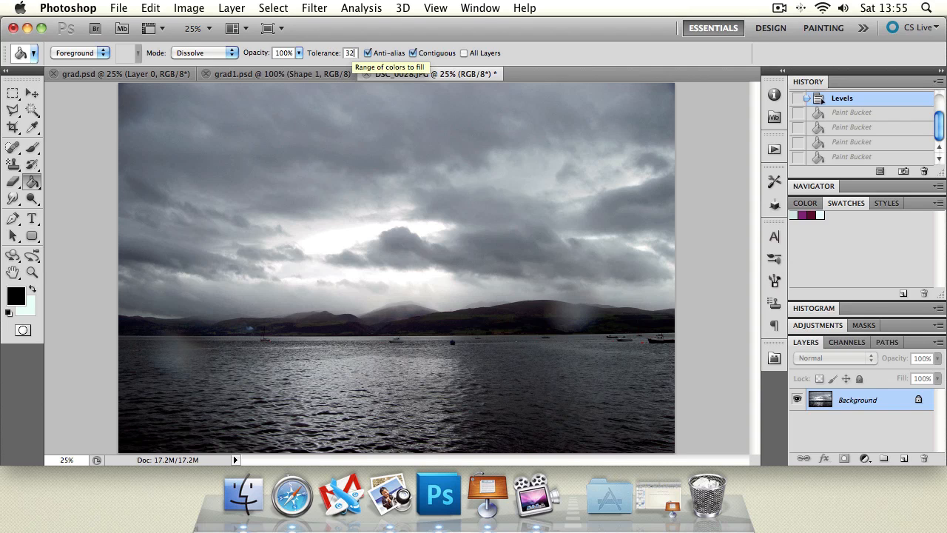
left_click(316, 186)
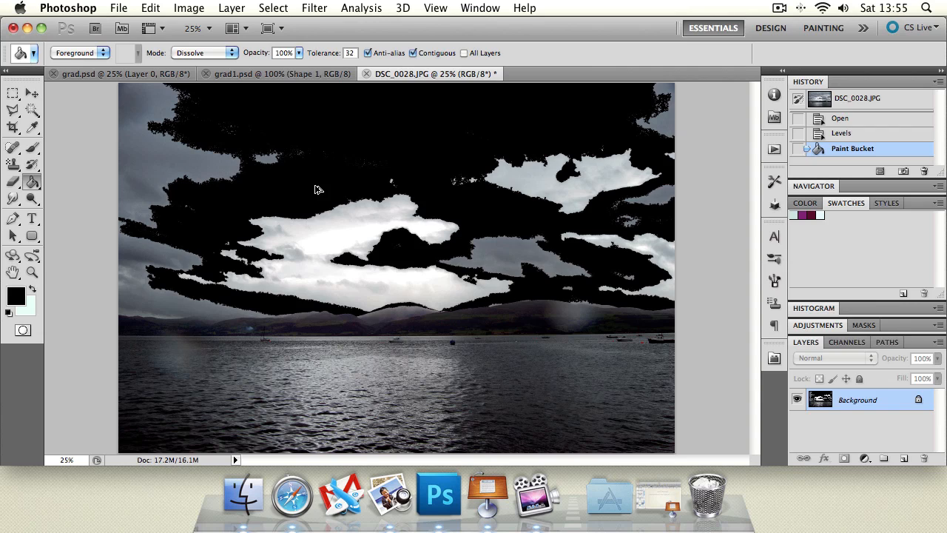
key("super+z")
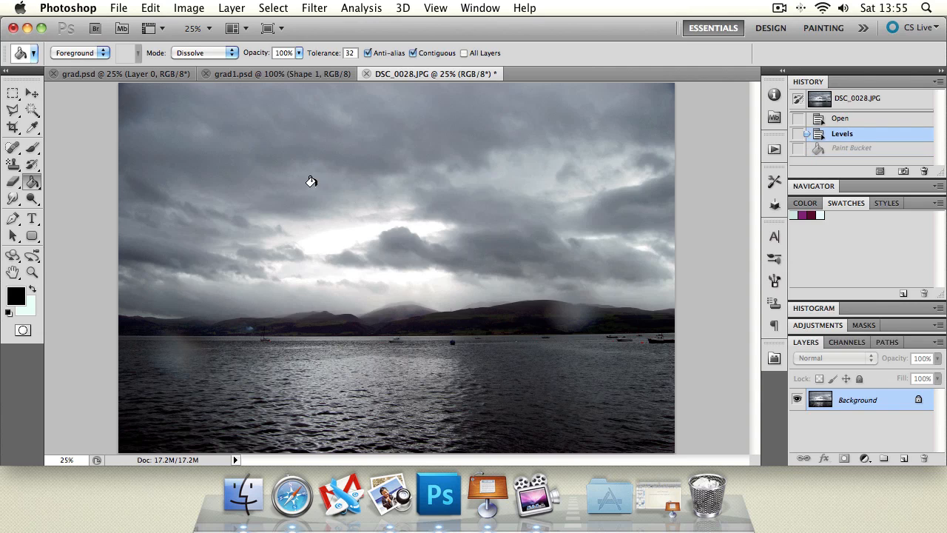
- Test-fill the sky with Anti-alias turned off, undo it, and set the blending mode to Normal
left_click(368, 54)
left_click(353, 119)
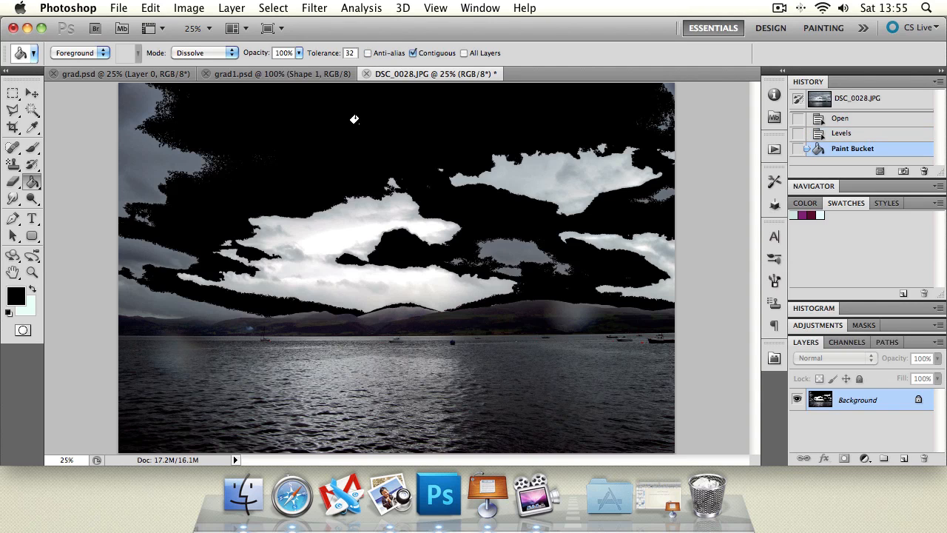
left_click(205, 53)
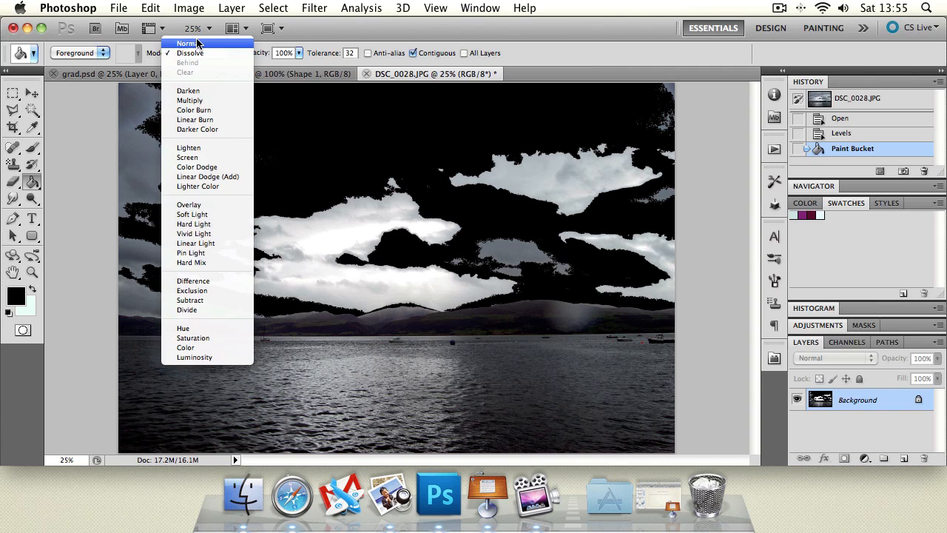
left_click(197, 43)
key("super+z")
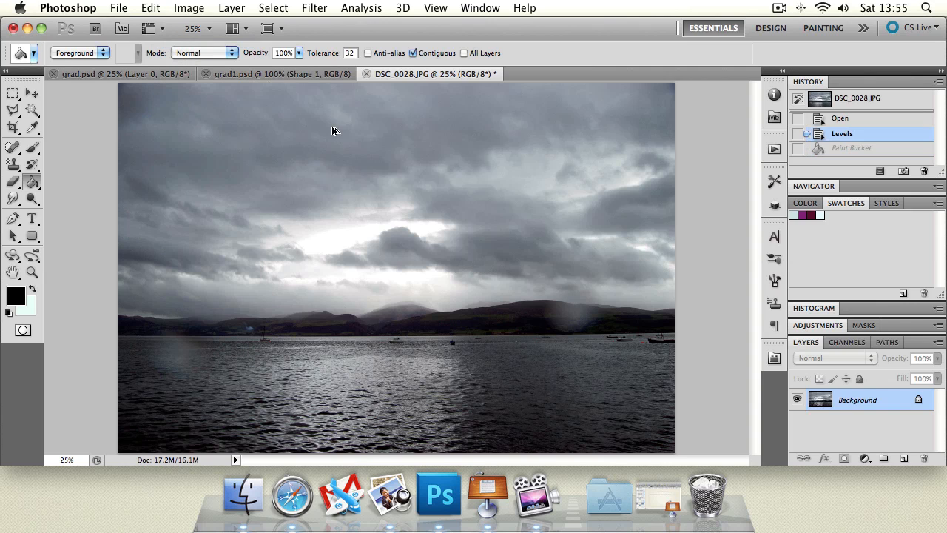
- Test-fill the sky in Normal mode with Anti-alias off, re-enable Anti-alias for a second test fill, and undo each fill
left_click(231, 114)
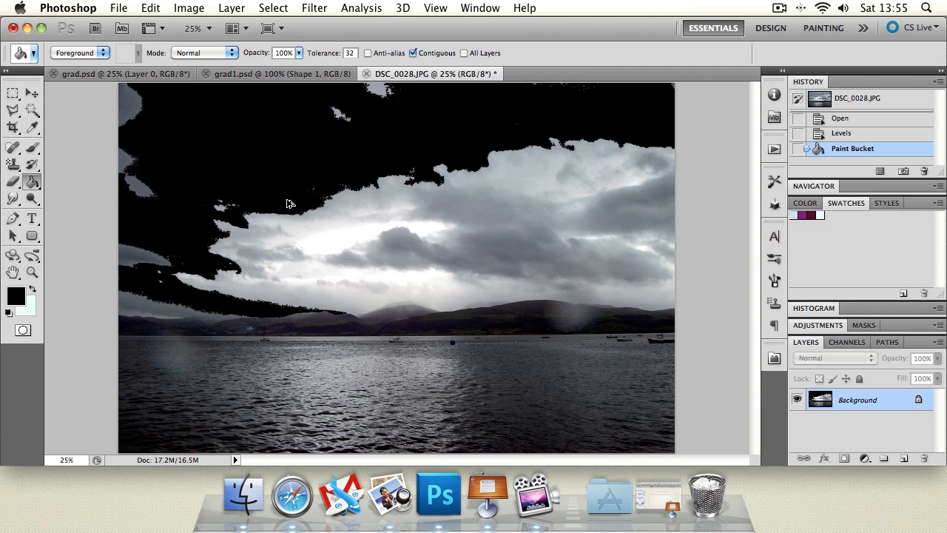
key("super+z")
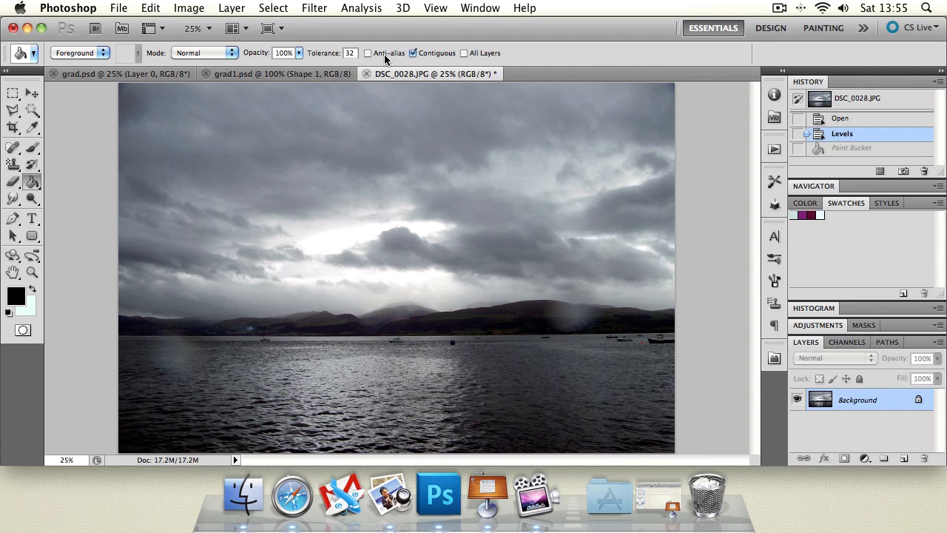
left_click(367, 53)
left_click(316, 178)
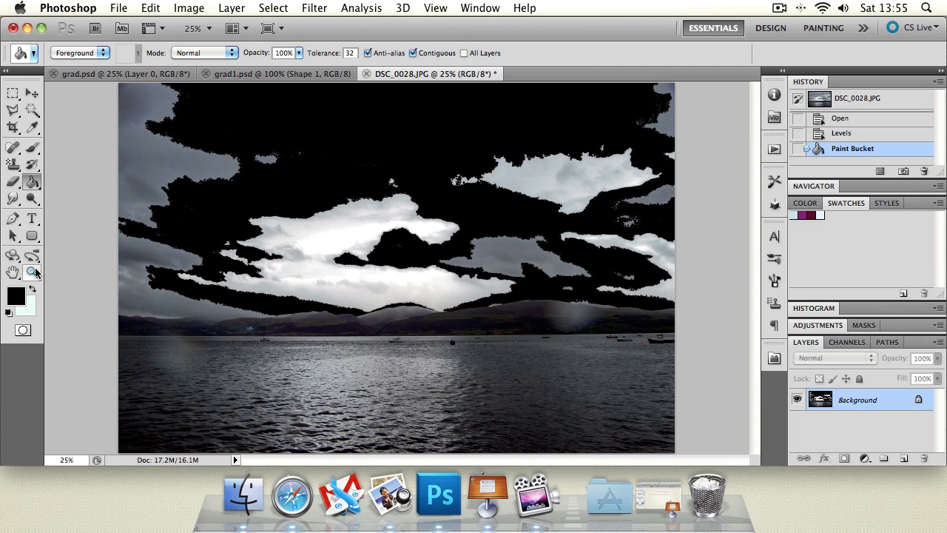
key("super+z")
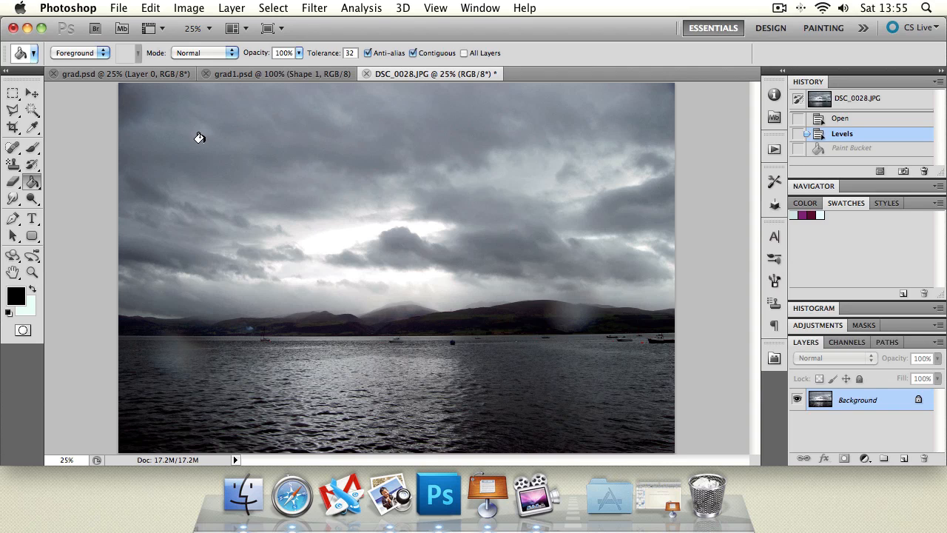
- Compare black test fills of the sky with Contiguous on and with Contiguous off, undoing each fill
left_click(258, 136)
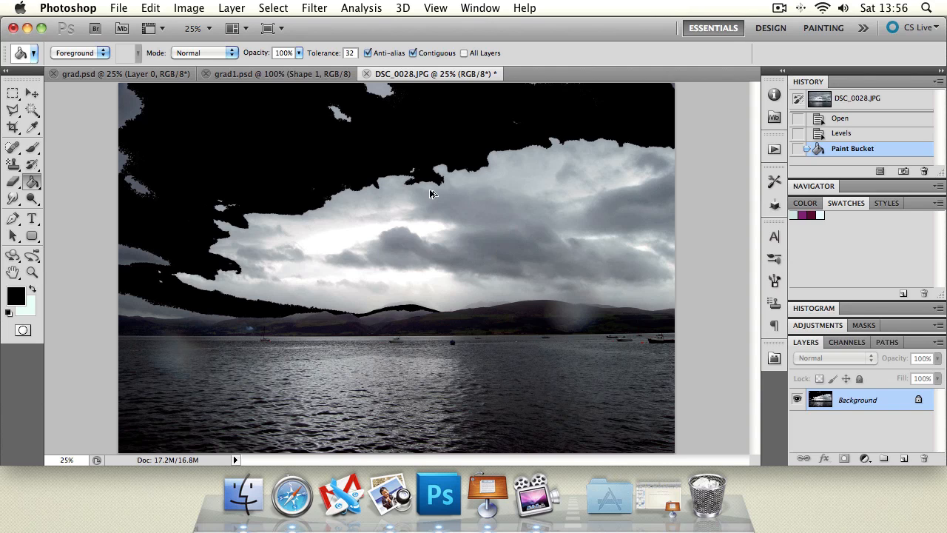
left_click(413, 52)
key("ctrl+z")
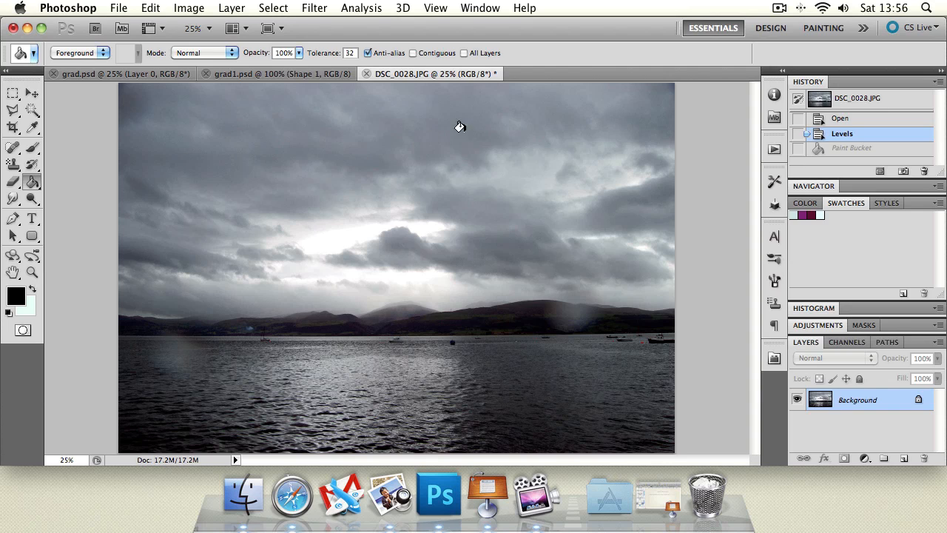
left_click(244, 158)
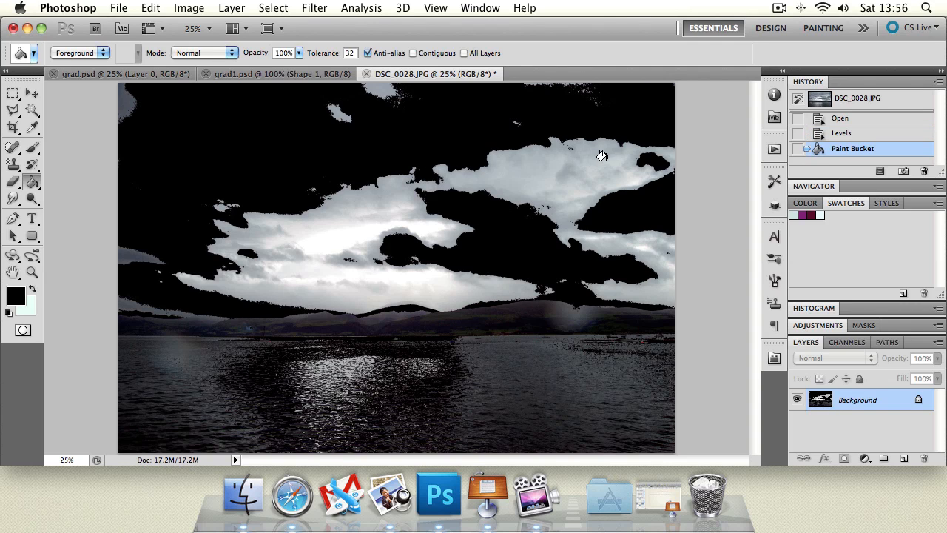
left_click(383, 214)
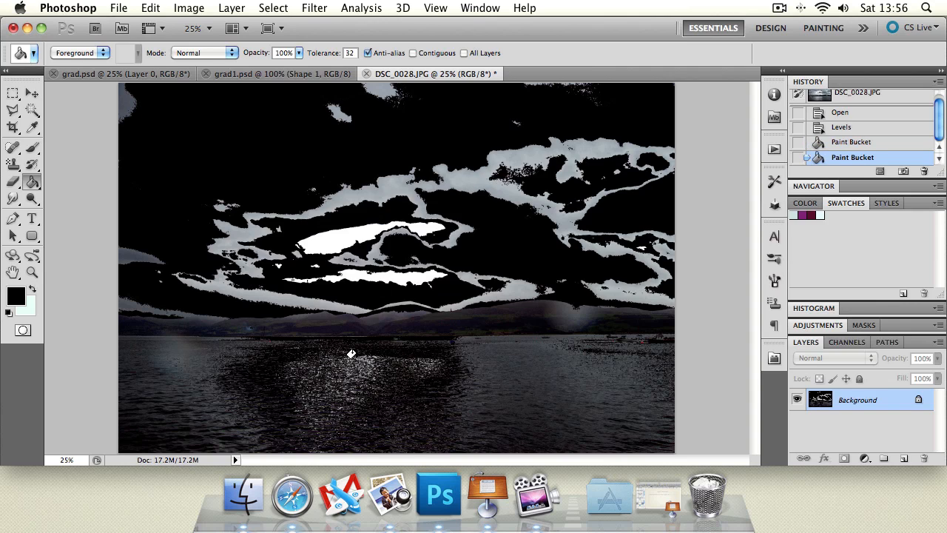
key("ctrl+alt+z")
key("ctrl+alt+z")
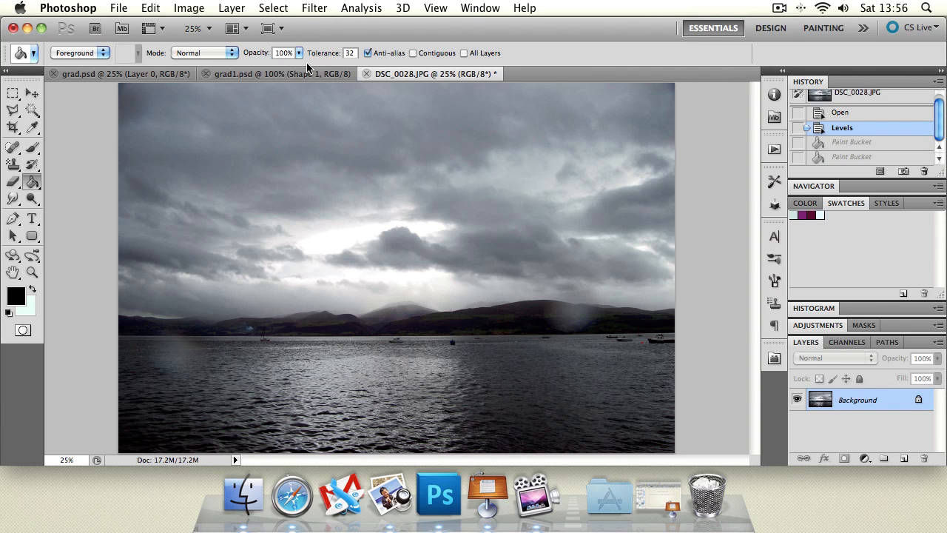
- Turn Contiguous back on, try a sky fill with All Layers, and undo the test fill
left_click(413, 53)
key("ctrl+z")
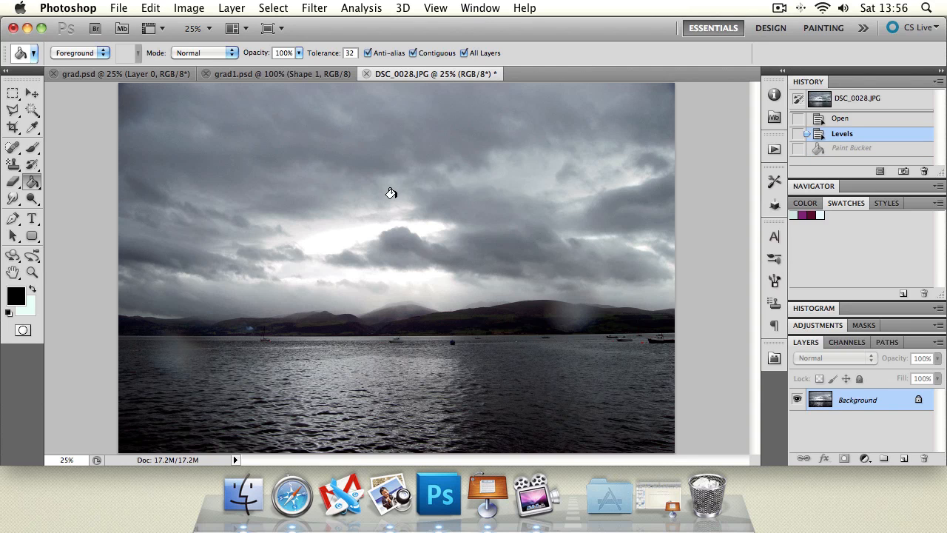
key("ctrl+z")
key("ctrl+z")
key("ctrl+alt+z")
key("ctrl+shift+z")
- Select a rectangular area of the central sky and fill the dark and bright clouds inside it with black
left_click(13, 92)
left_click_drag(241, 118, 515, 294)
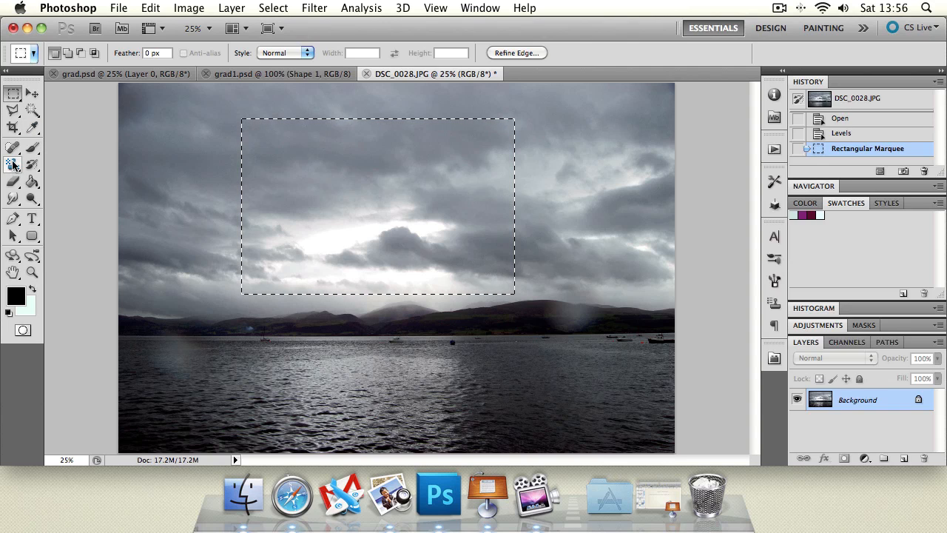
left_click(31, 182)
left_click(341, 186)
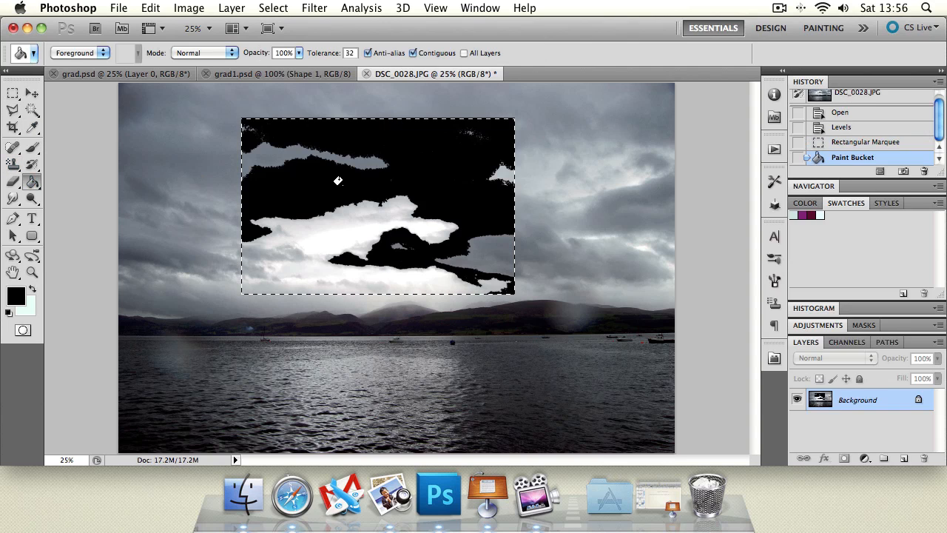
left_click(317, 222)
left_click(265, 147)
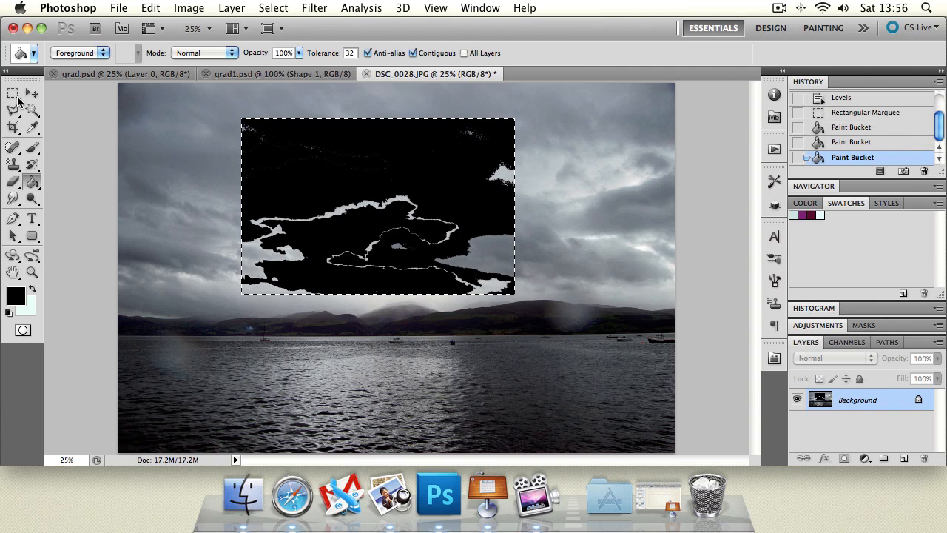
- Deselect the rectangle, and step back through the deselection, the fills and the rectangular selection
left_click(12, 109)
key("super+d")
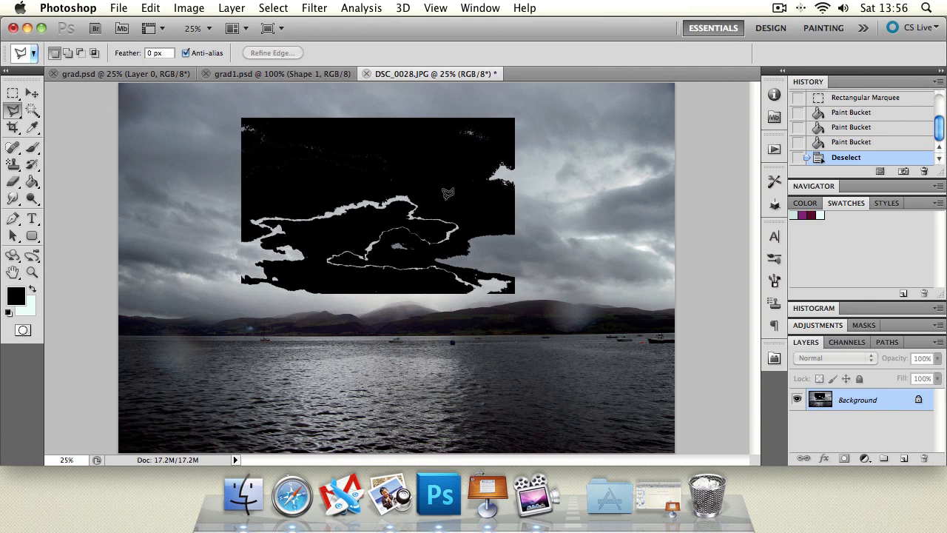
key("super+alt+z")
key("super+alt+z")
key("super+alt+z")
key("super+alt+z")
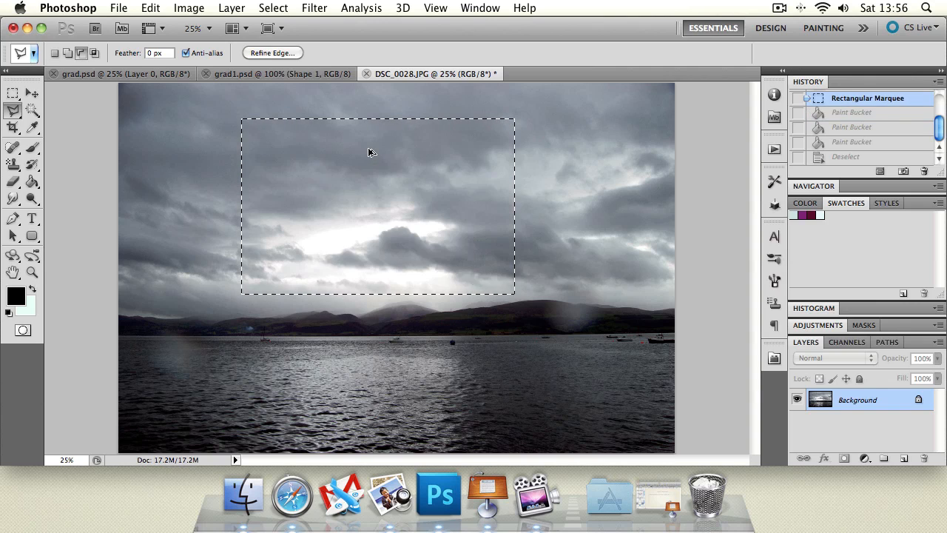
key("super+alt+z")
- Test-fill two areas of the upper-left sky with the Paint Bucket and no selection, and undo both fills
key("g")
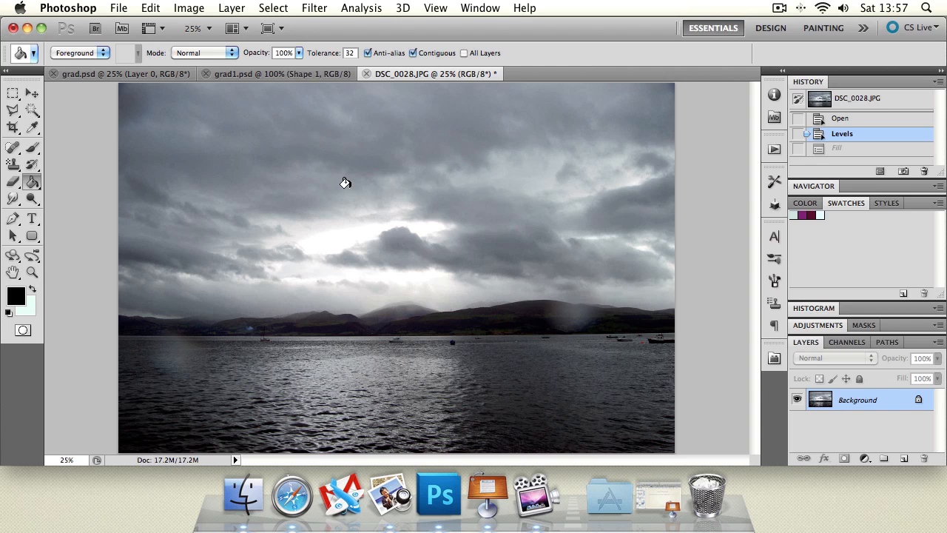
left_click(273, 181)
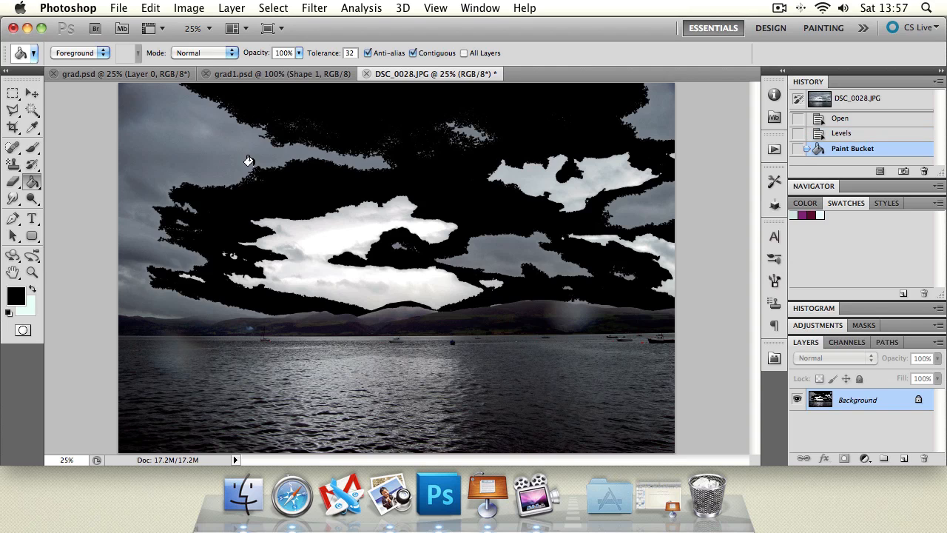
left_click(215, 144)
key("super+alt+z")
key("super+alt+z")
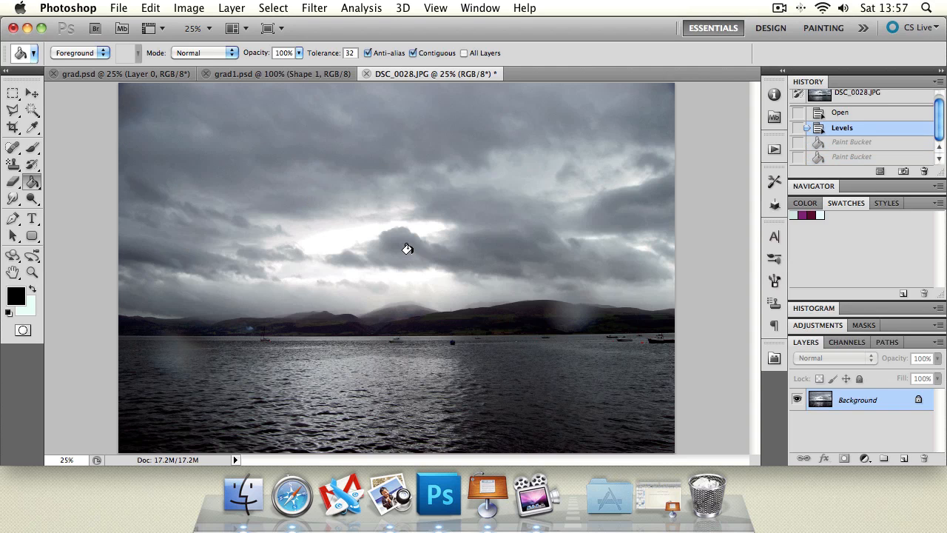
- Fill the whole image with the background colour, undo it, fill it with the black foreground colour, and undo that
key("super+BackSpace")
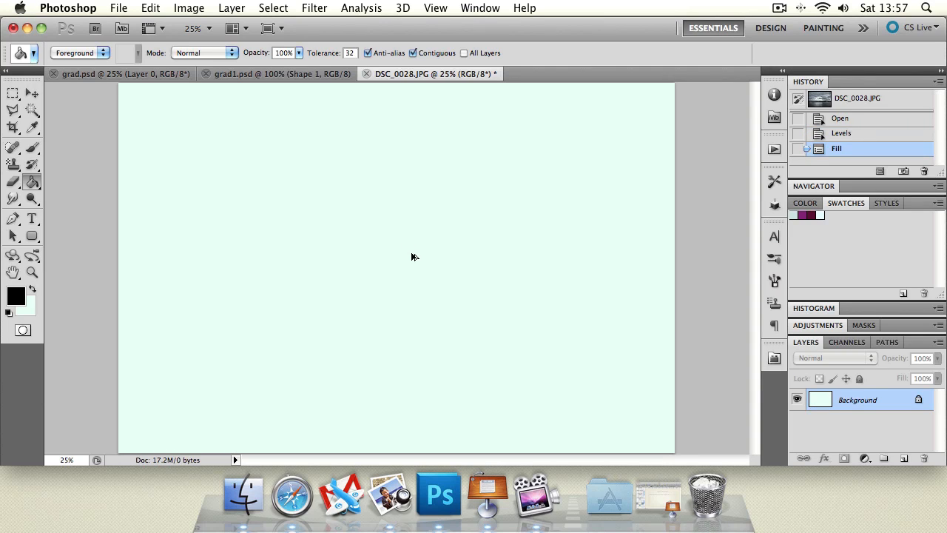
key("super+z")
key("alt+BackSpace")
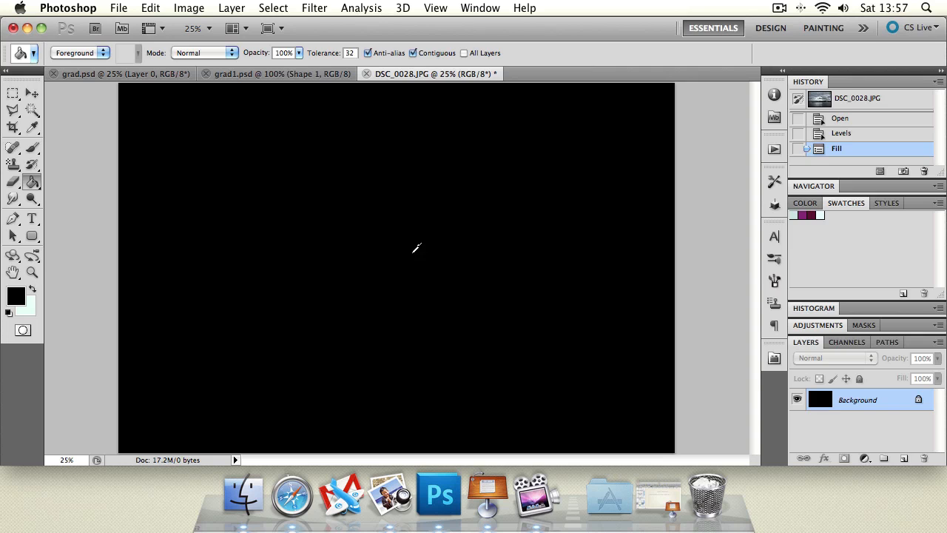
key("super+z")
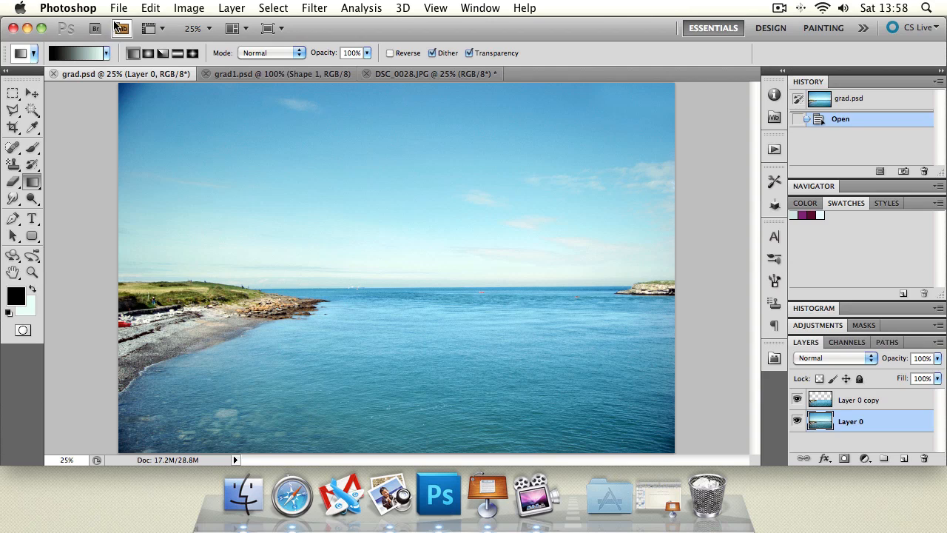
- Browse the Gradient tool's saved tool presets, the available gradient presets and the preset display and library options
left_click(33, 52)
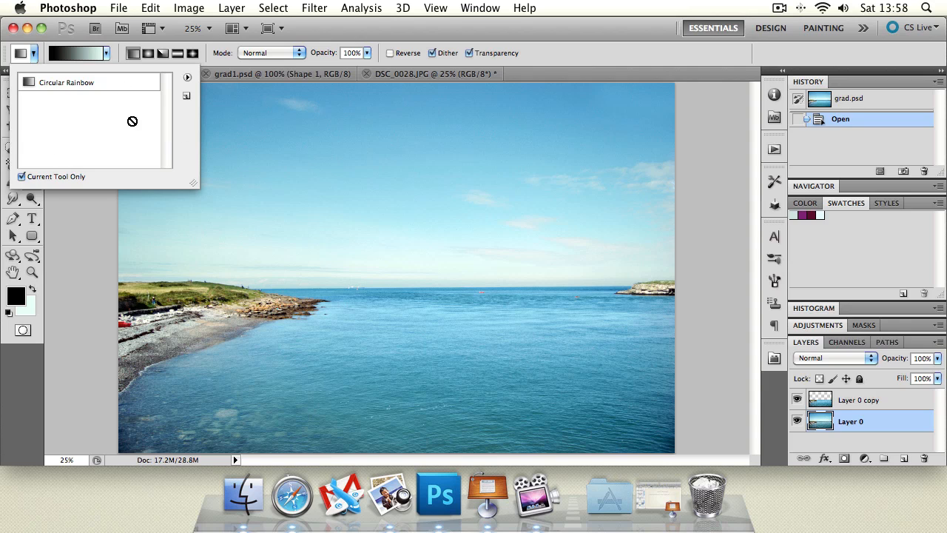
left_click(105, 52)
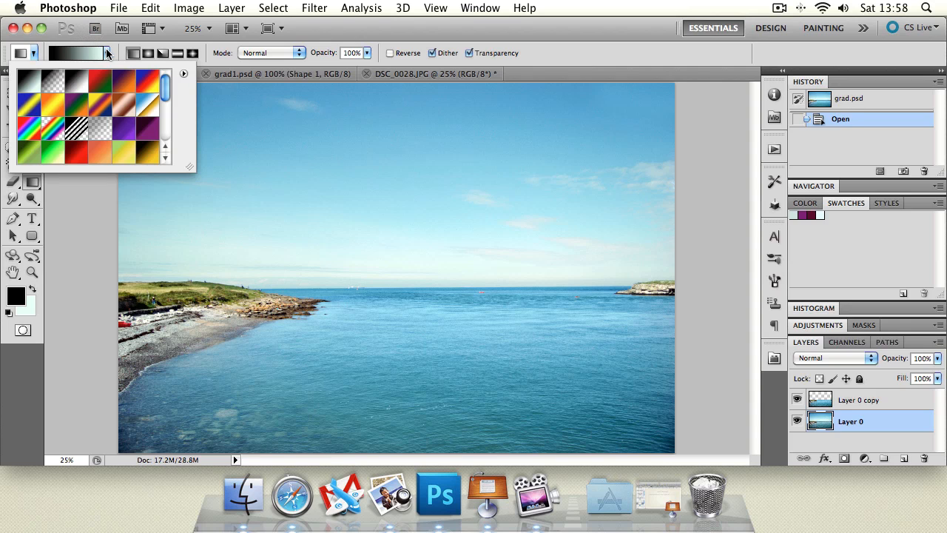
left_click_drag(168, 82, 167, 14)
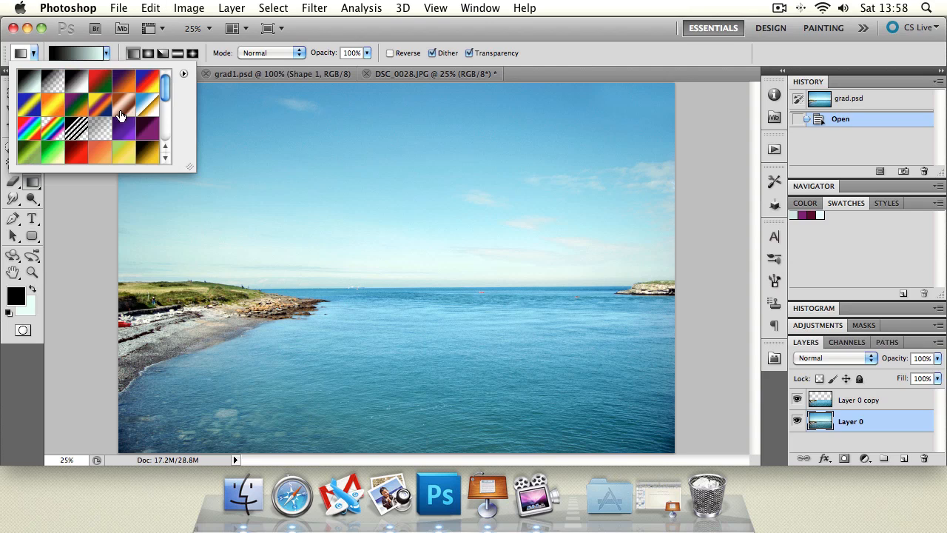
double_click(30, 82)
left_click(108, 55)
left_click(184, 74)
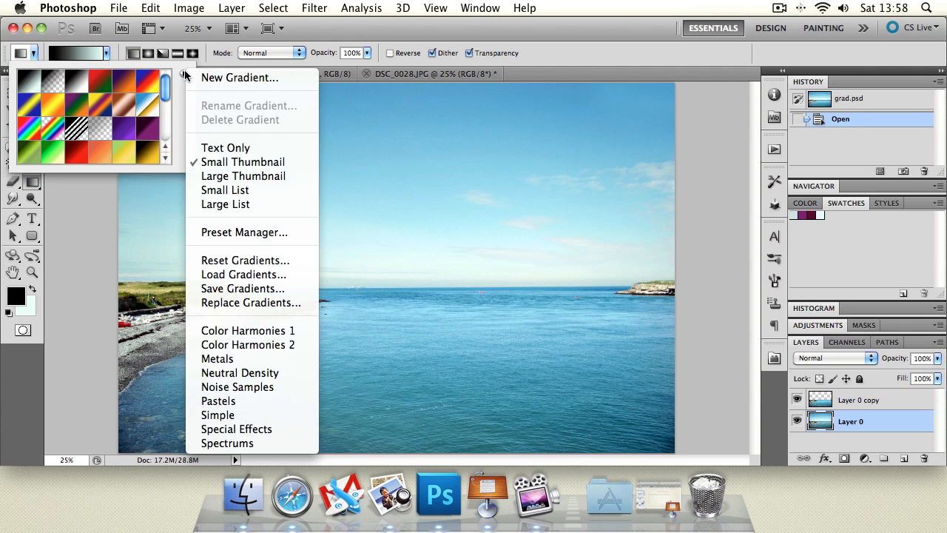
- View the gradients in the Preset Manager, select one to examine the management options, and close the manager
left_click(245, 234)
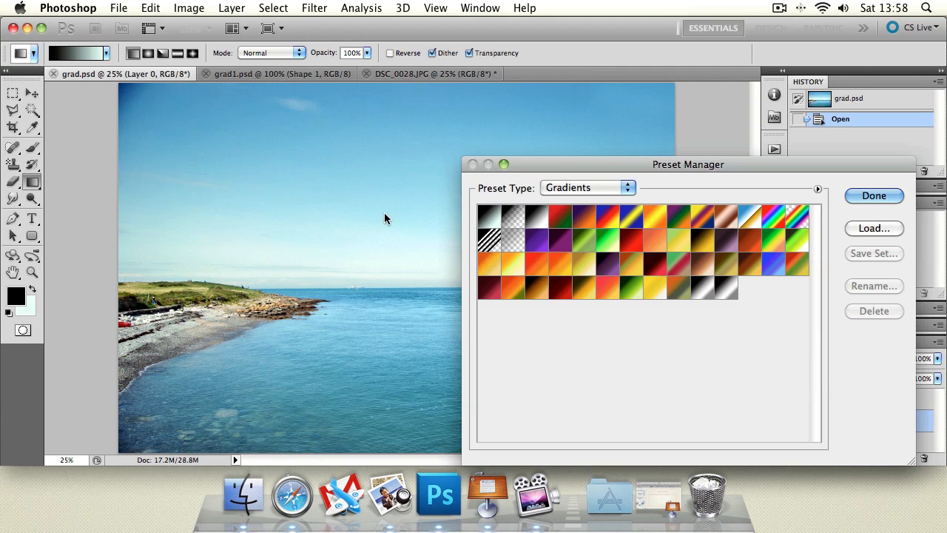
double_click(490, 216)
left_click(655, 236)
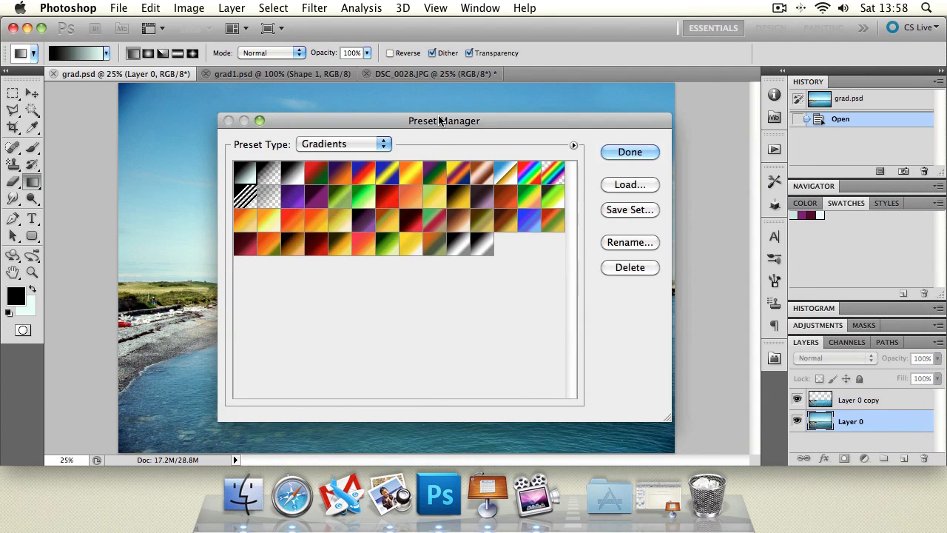
left_click_drag(688, 164, 444, 121)
left_click(630, 152)
- Examine the Gradient Editor, browse through its presets and enlarge its window
left_click(68, 53)
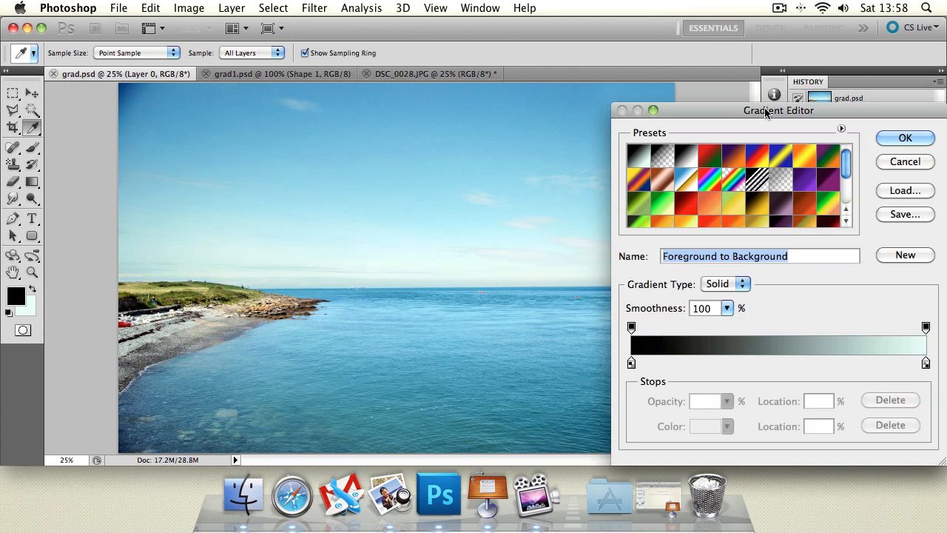
left_click_drag(762, 101, 409, 85)
left_click(536, 135)
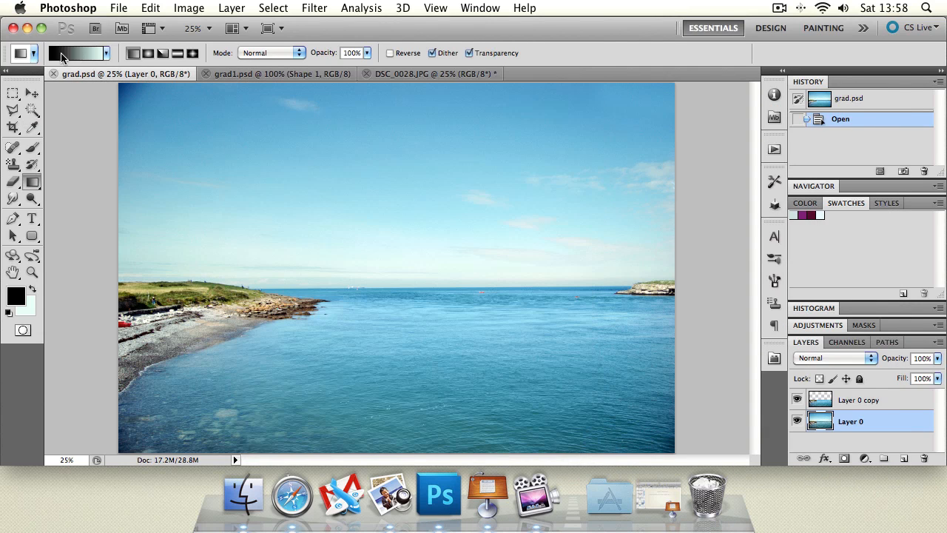
left_click(67, 54)
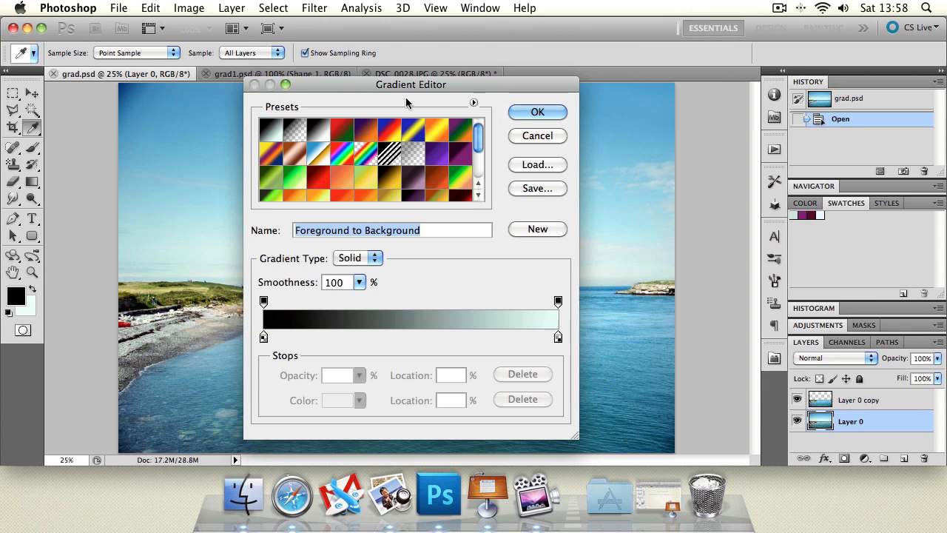
left_click_drag(388, 78, 355, 76)
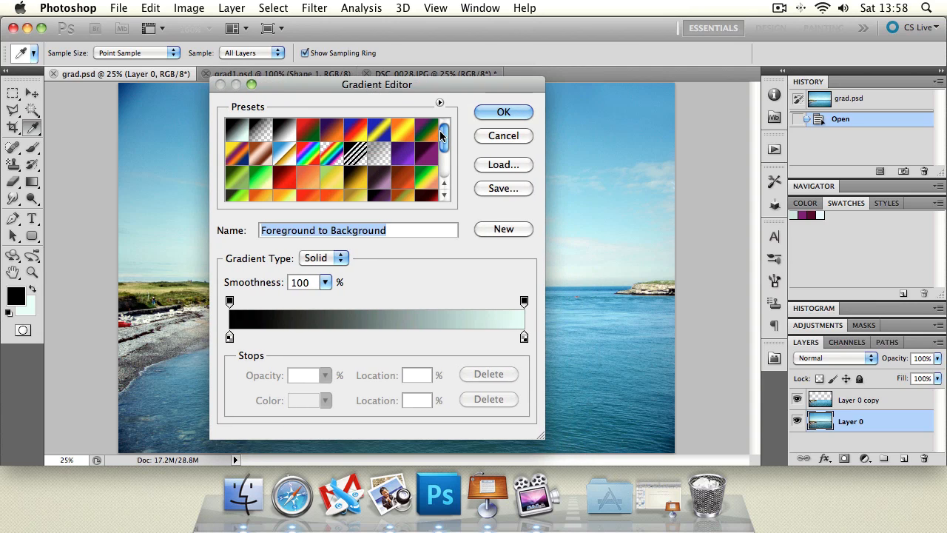
left_click_drag(443, 139, 443, 171)
left_click_drag(368, 79, 368, 20)
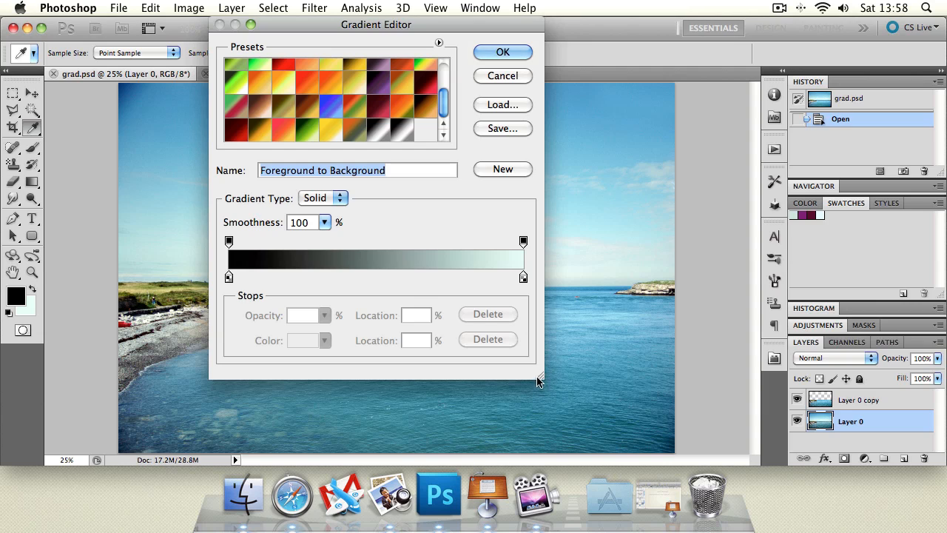
left_click_drag(538, 379, 560, 417)
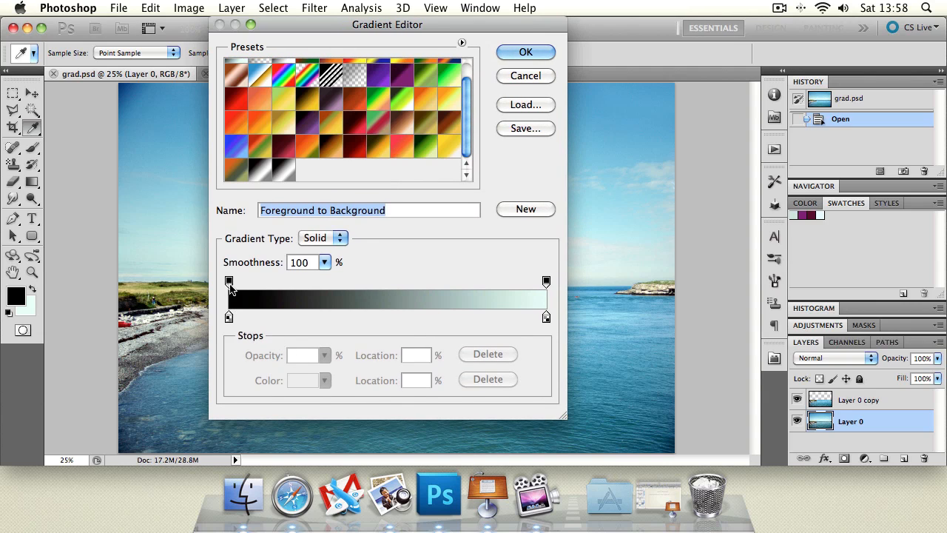
- Try moving the gradient's black colour stop to 50% and the midpoint to 55%, and return the stop to 0%
mouse_move(229, 282)
left_mouse_down()
mouse_move(466, 283)
mouse_move(229, 284)
left_mouse_up()
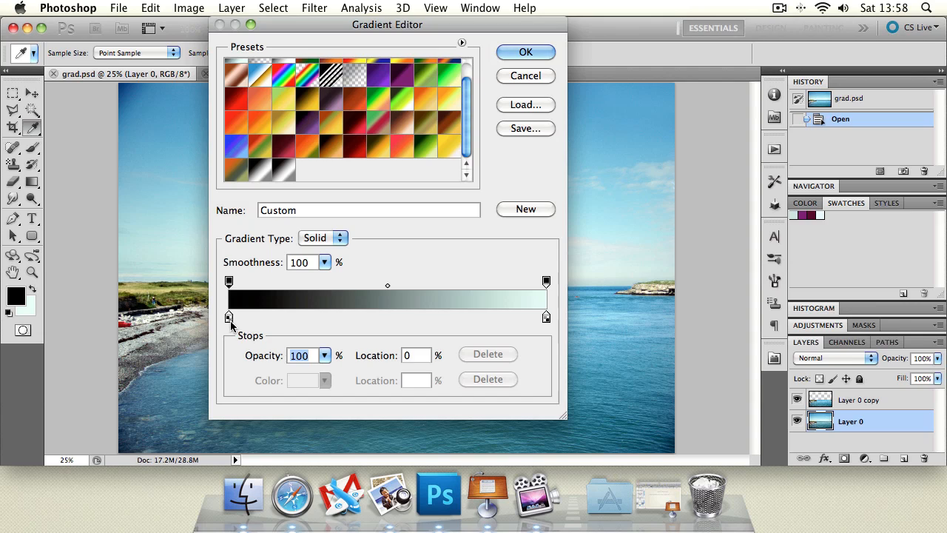
left_click_drag(229, 316, 386, 317)
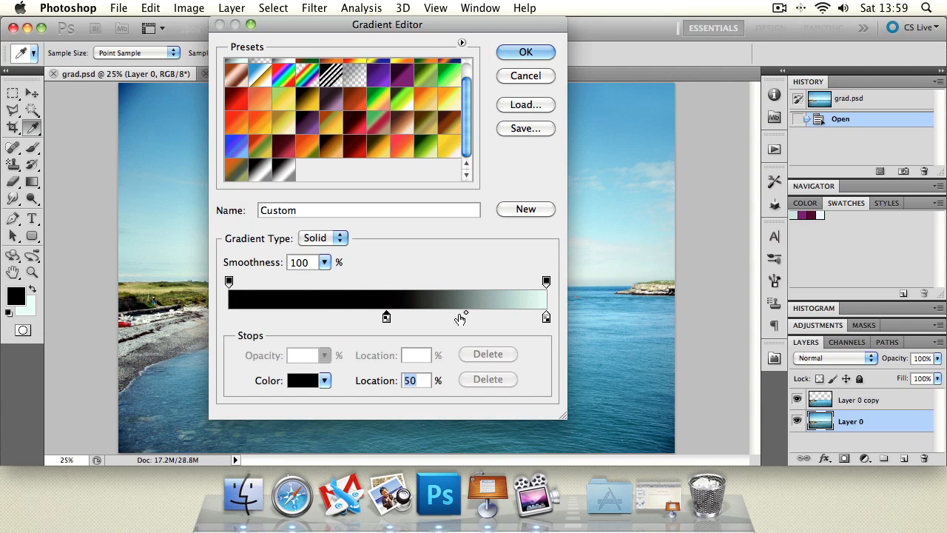
mouse_move(464, 312)
left_mouse_down()
mouse_move(384, 314)
mouse_move(550, 319)
mouse_move(475, 324)
left_mouse_up()
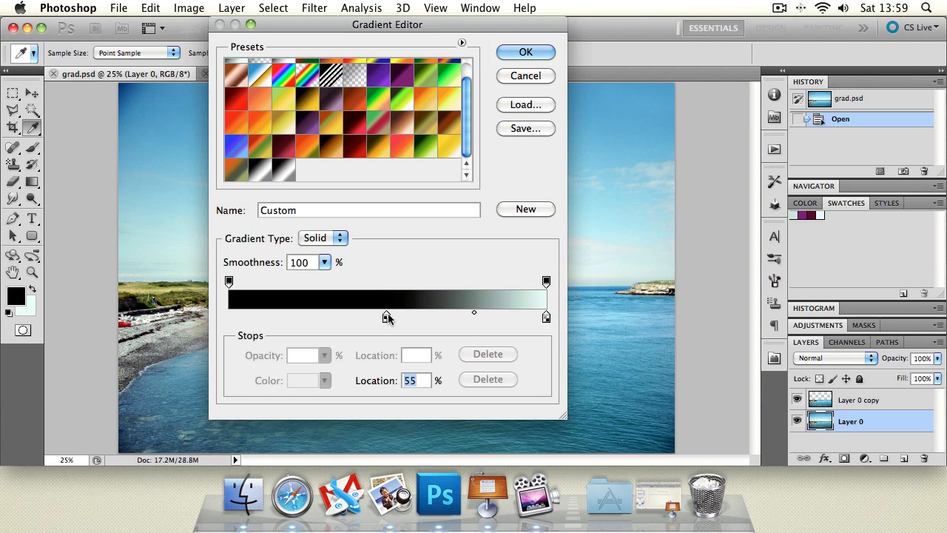
left_click_drag(386, 317, 187, 323)
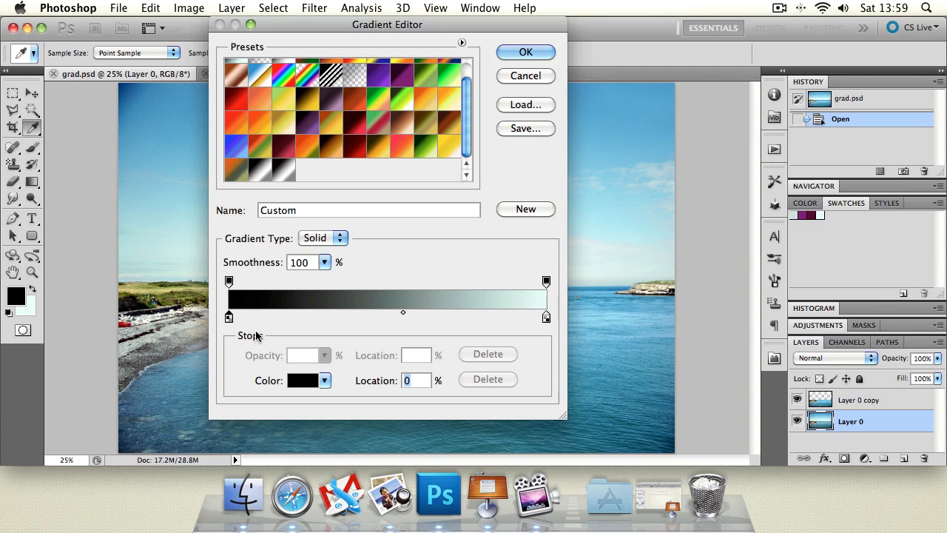
- Set the gradient's starting colour stop to bright blue, 0086ff
double_click(229, 319)
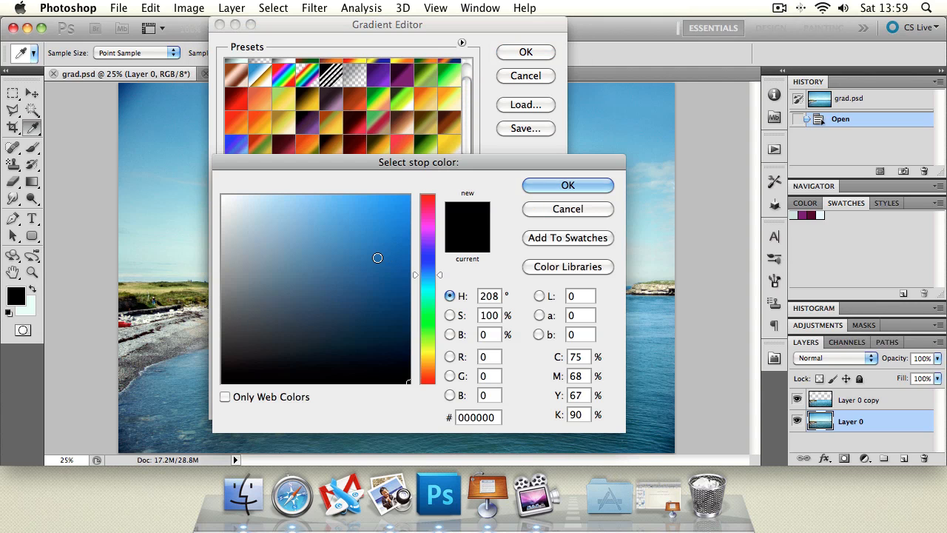
left_click(341, 229)
left_click(410, 195)
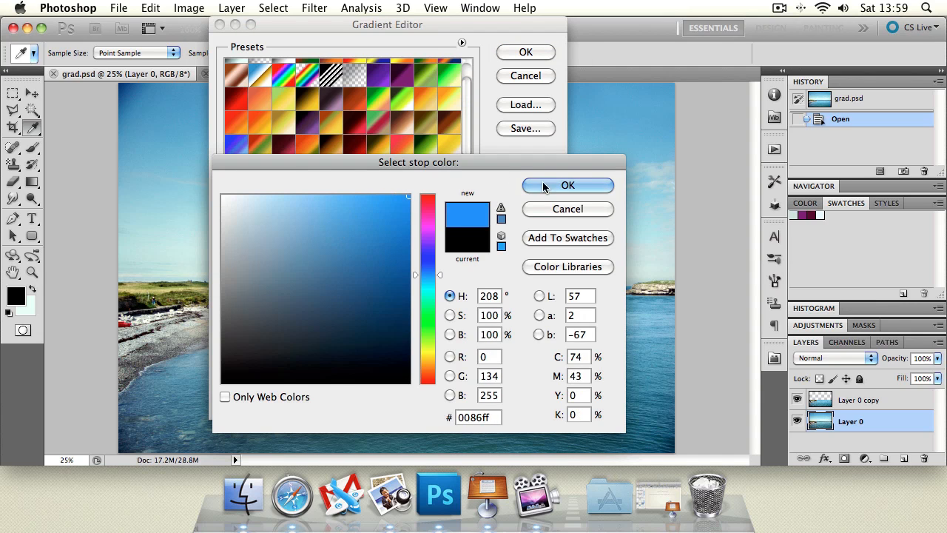
left_click(567, 185)
- Set the gradient's ending colour stop to bright turquoise with the midpoint at 45%, and cancel the gradient edits
double_click(547, 317)
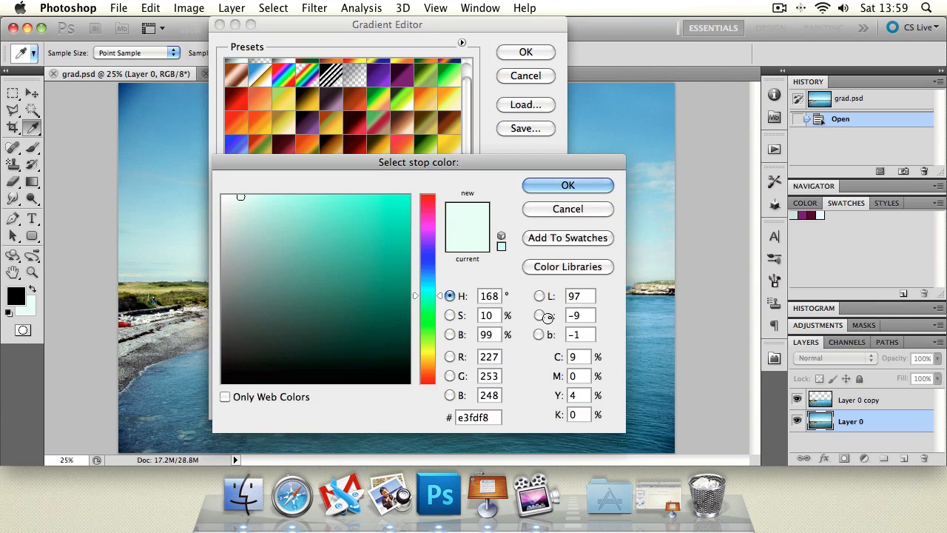
left_click(368, 243)
left_click(411, 190)
left_click(568, 185)
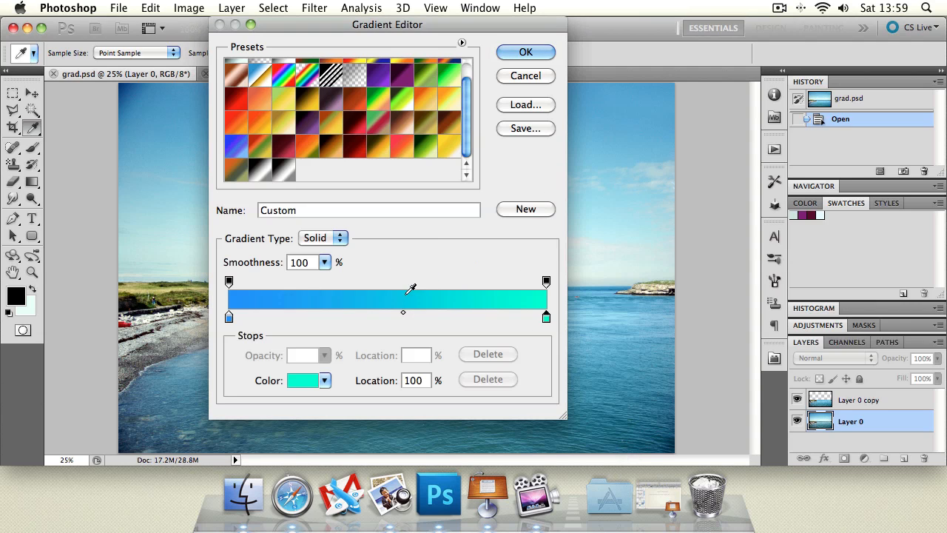
left_click_drag(403, 313, 371, 314)
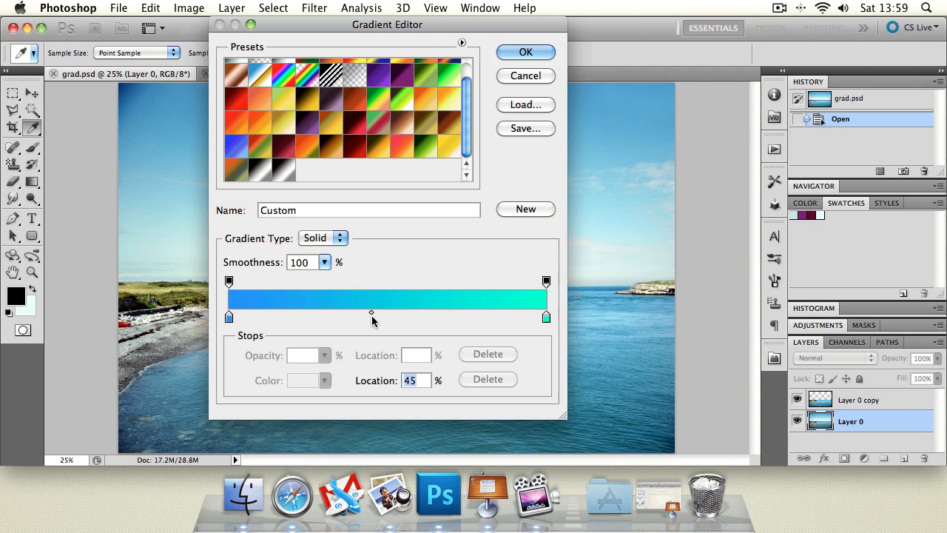
left_click(537, 77)
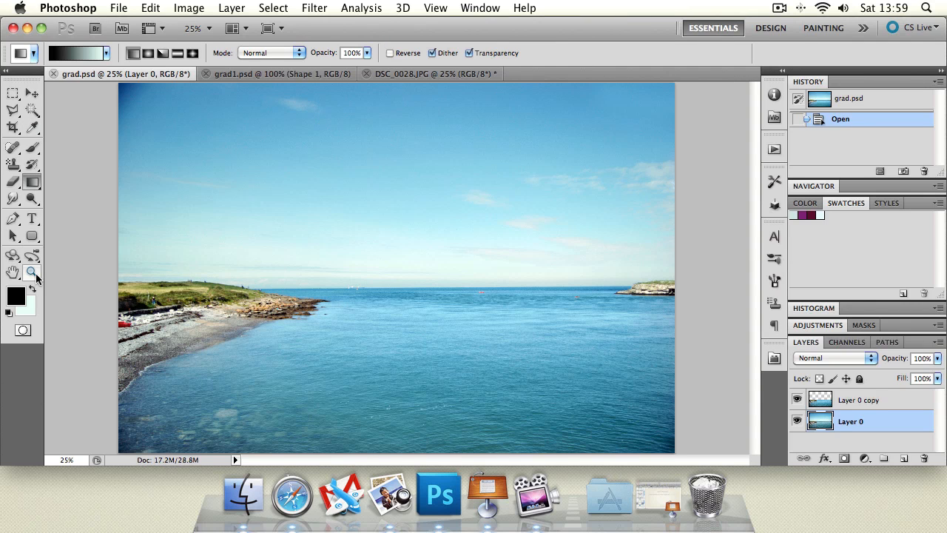
- Set the foreground colour to light blue
left_click(19, 299)
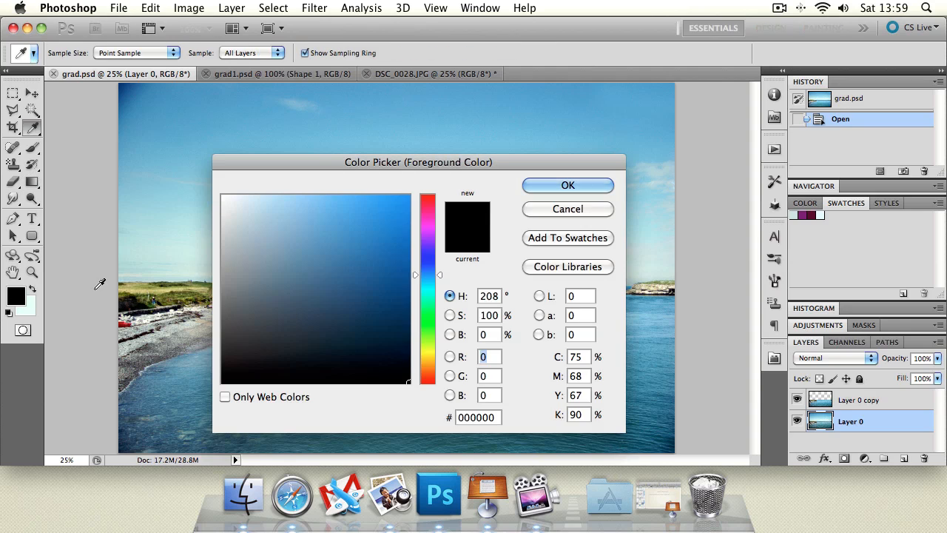
left_click(322, 176)
left_click(324, 160)
left_click(593, 185)
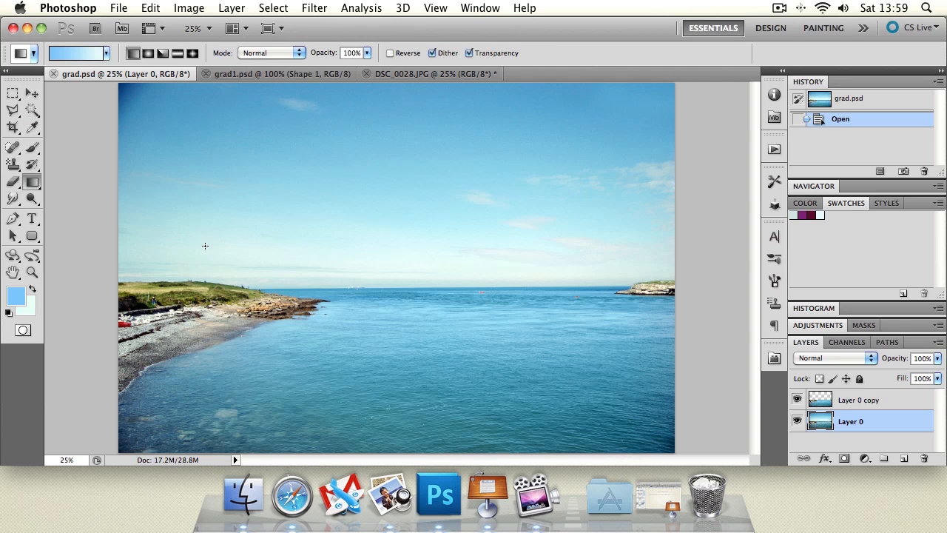
- Swap the foreground and background colours, inspect the pale mint colour in the Color Picker, and swap them back
left_click(34, 289)
left_click(15, 296)
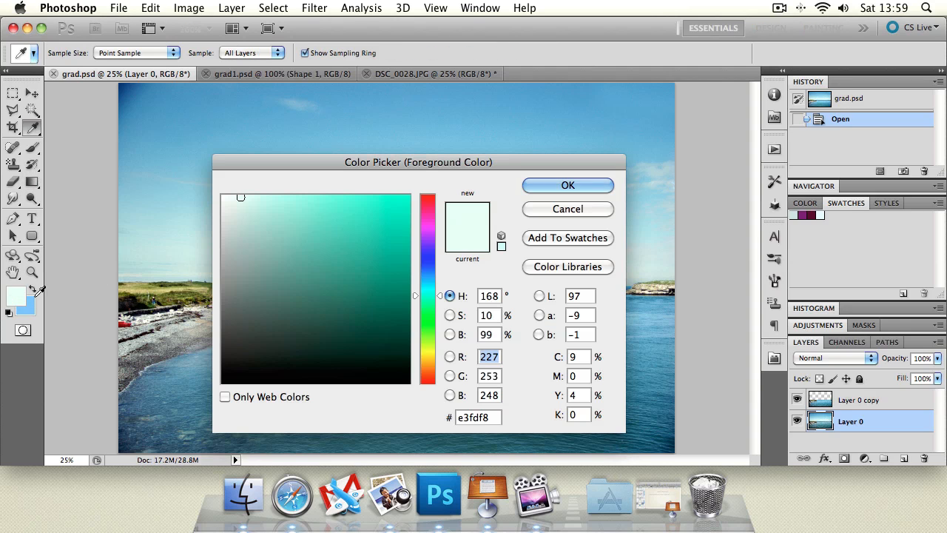
left_click(568, 186)
key("g")
left_click(31, 294)
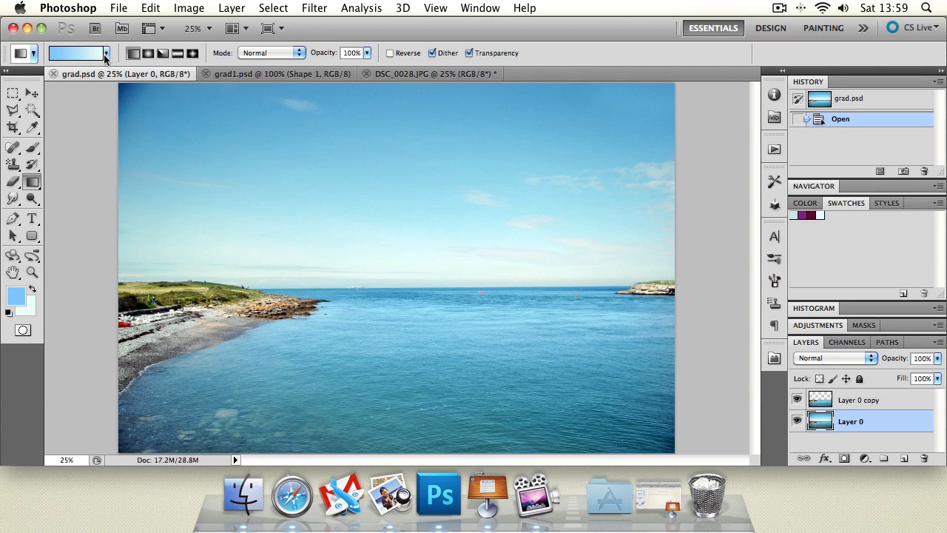
- Choose the light-blue-to-transparent gradient preset, and switch back to the foreground-to-background preset
left_click(106, 53)
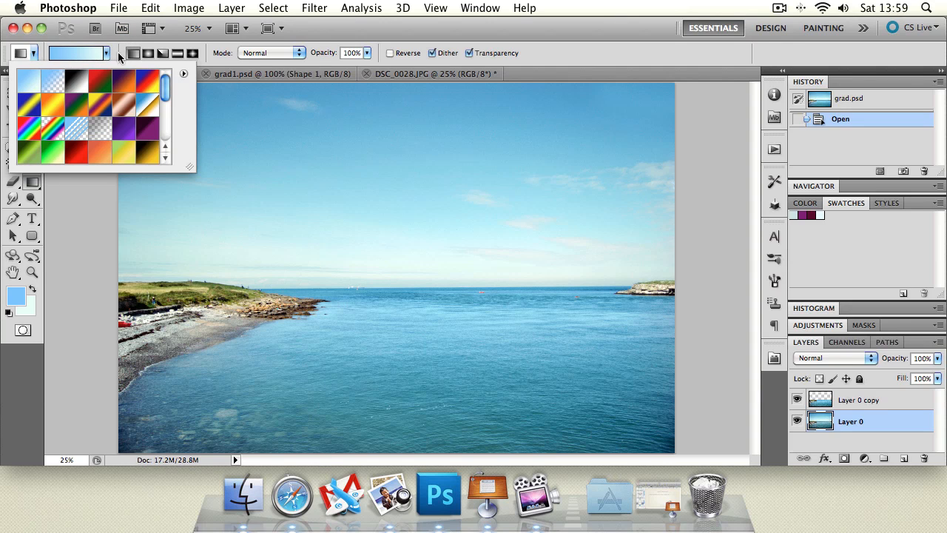
left_click(59, 89)
left_click_drag(167, 83, 161, 83)
left_click(340, 29)
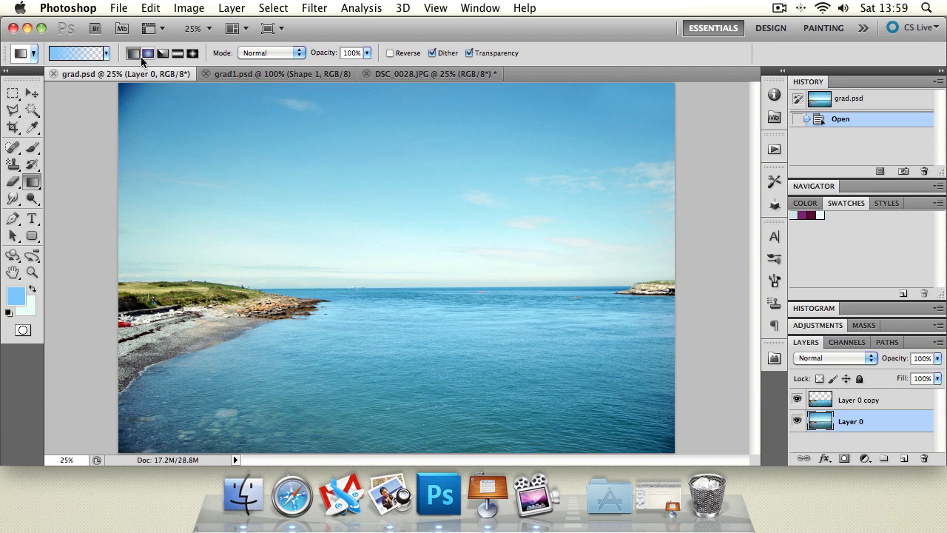
left_click(107, 53)
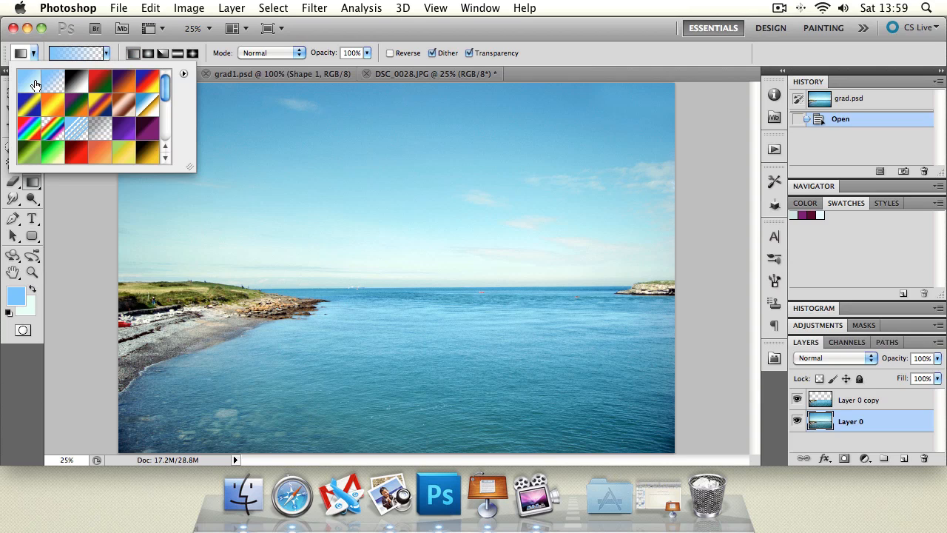
left_click(33, 83)
- Try vertical linear gradients down the sky on Layer 0 and on Layer 0 copy, undoing each one
left_click_drag(433, 156, 427, 266)
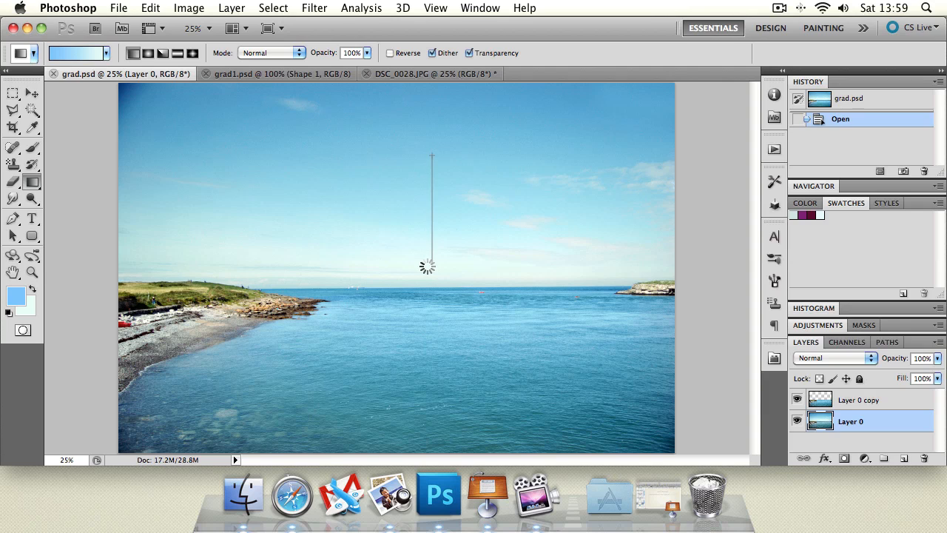
key("super+z")
left_click(891, 401)
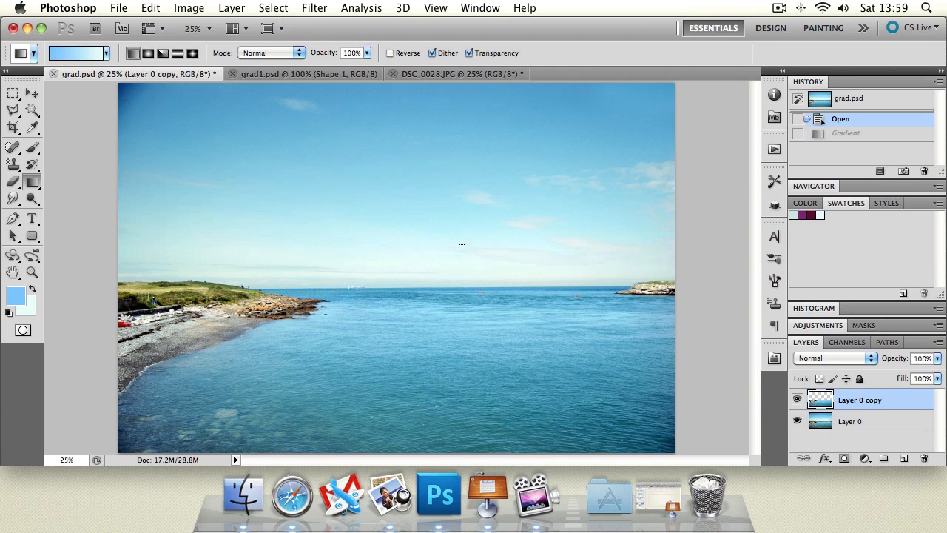
left_click_drag(327, 97, 322, 252)
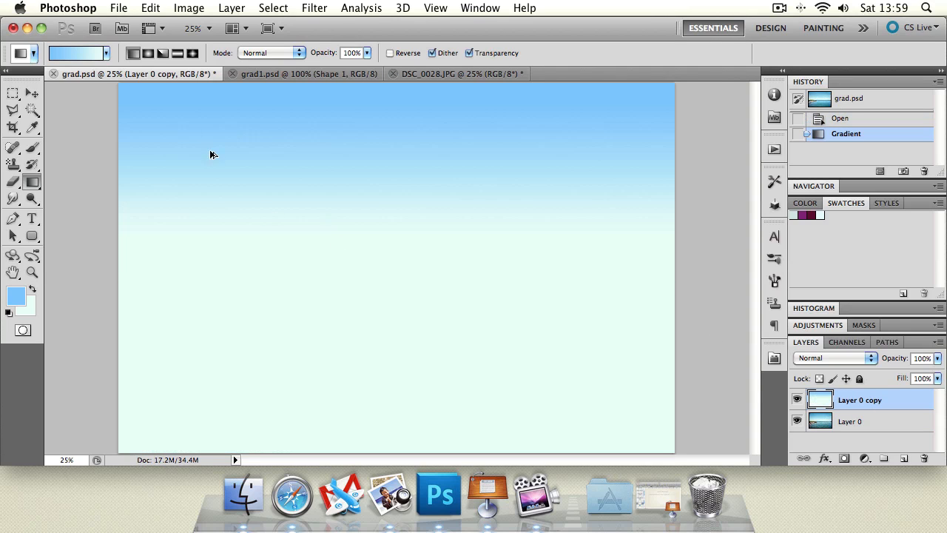
key("super+z")
- Switch the gradient style to Radial, and test it on Layer 0 and on Layer 0 copy, undoing each gradient
left_click(148, 53)
left_click_drag(396, 239, 396, 383)
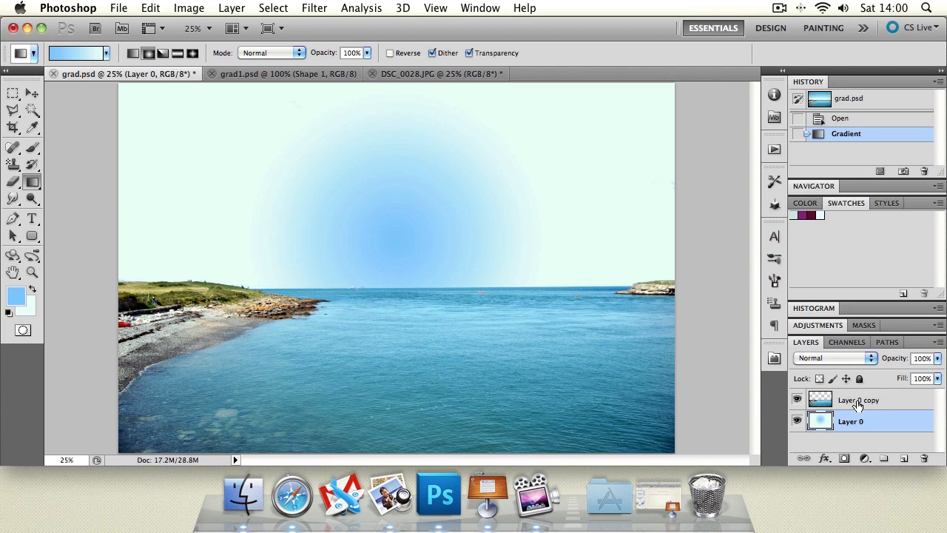
key("super+z")
left_click_drag(315, 221, 311, 348)
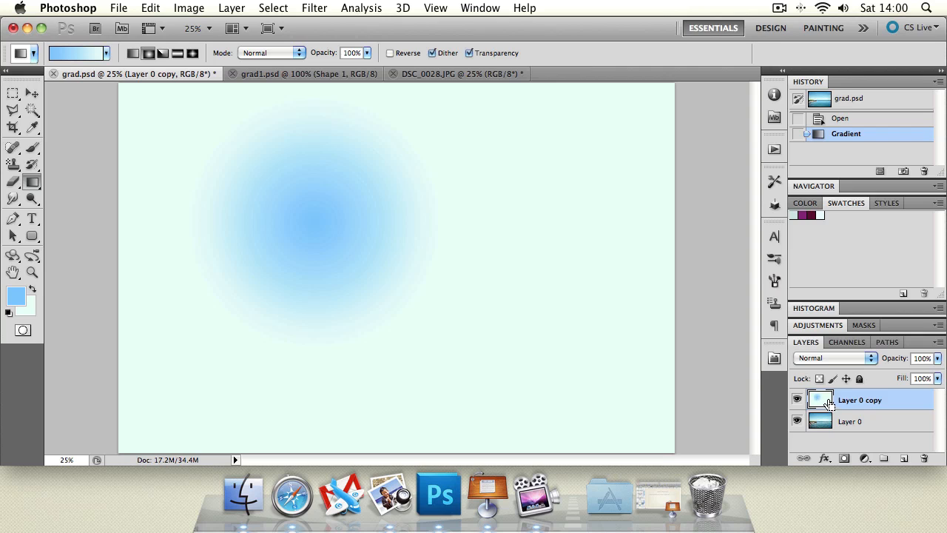
key("super+z")
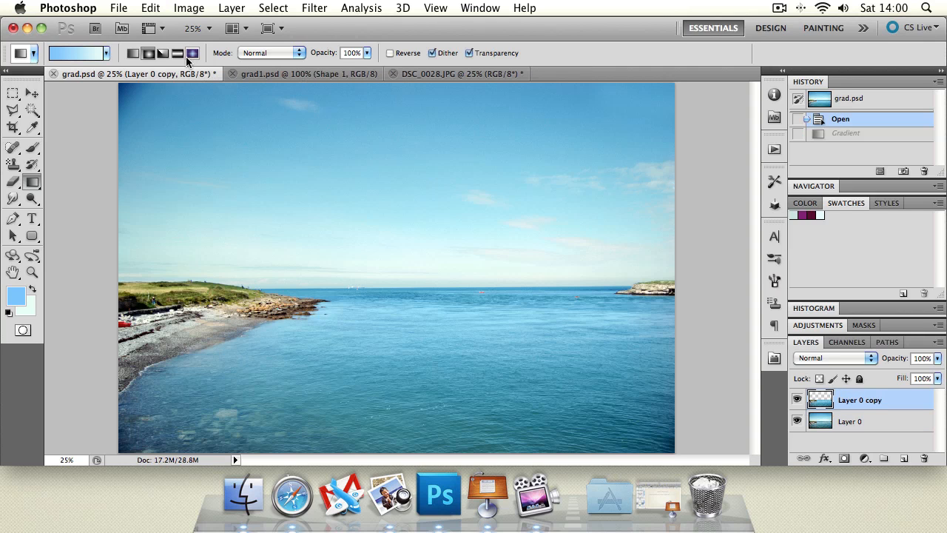
- Switch the gradient style to Angle, test it on Layer 0 copy, and undo it
left_click(162, 53)
left_click_drag(432, 168, 419, 261)
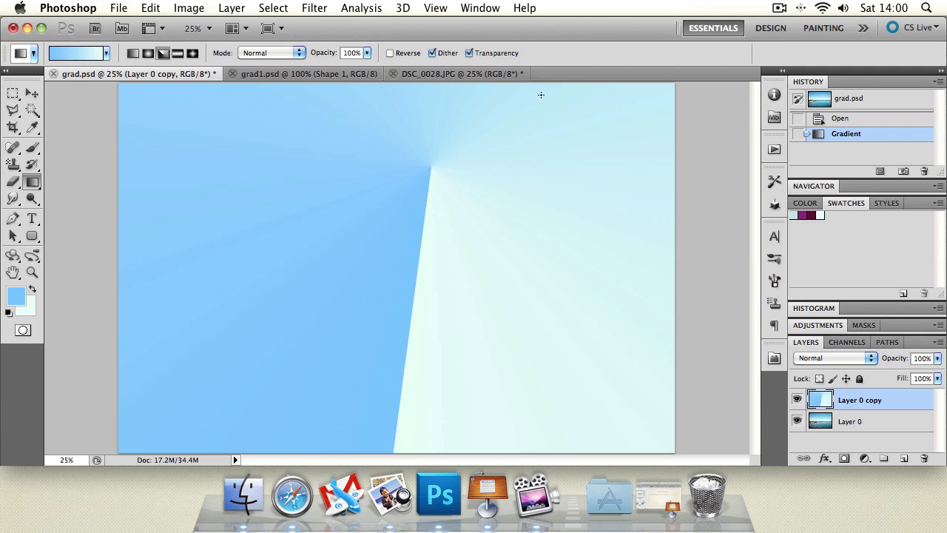
key("super+z")
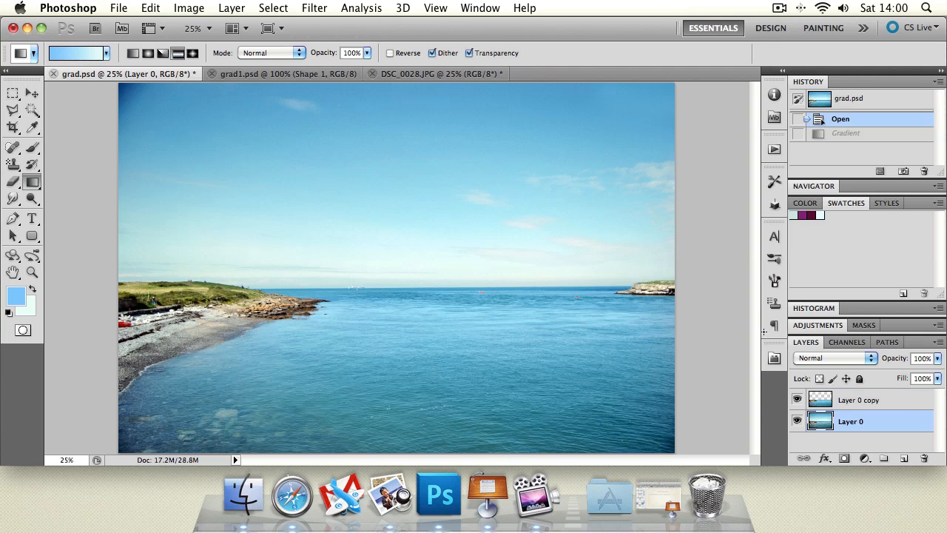
- Try a vertical Reflected gradient on Layer 0 copy and undo it
left_click(859, 399)
left_click_drag(360, 253, 363, 442)
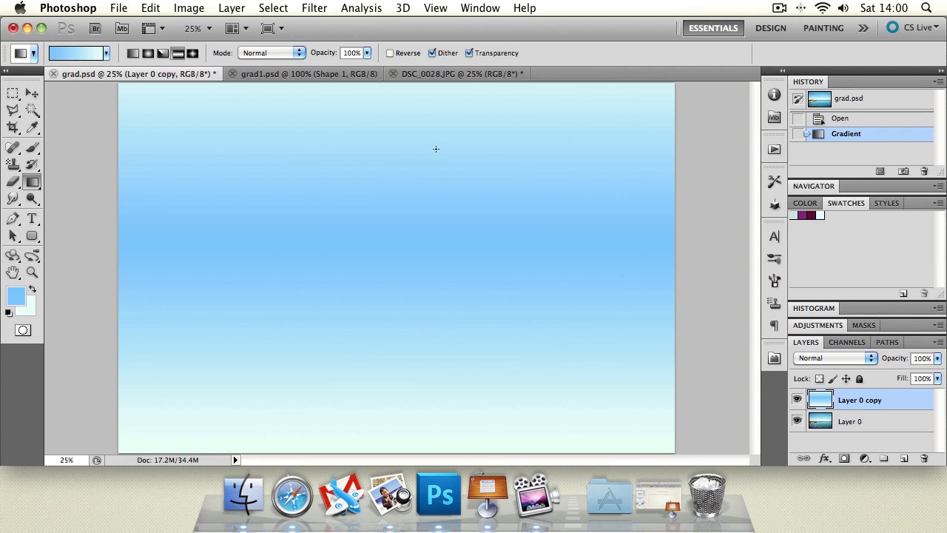
key("super+z")
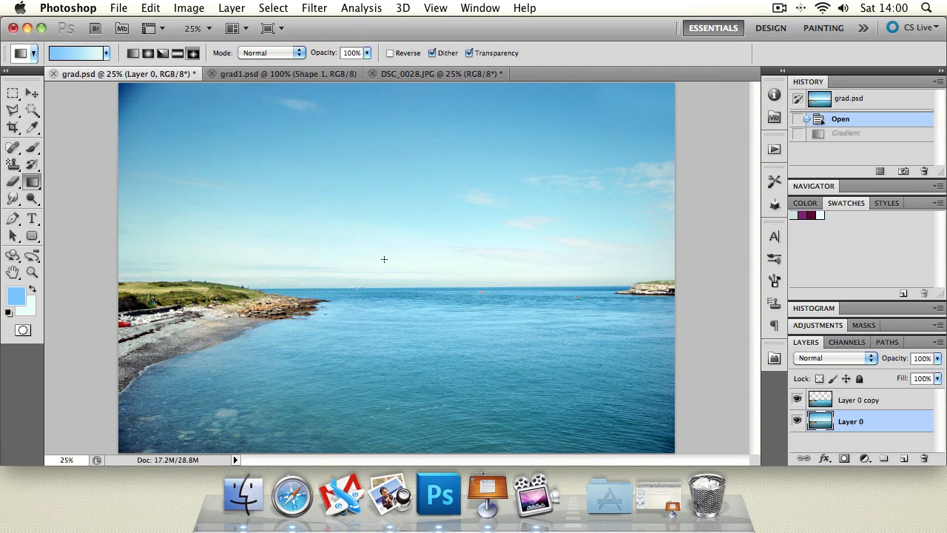
- Try a vertical Diamond gradient on Layer 0, undo it, and select Layer 0 copy
left_click_drag(401, 207, 401, 286)
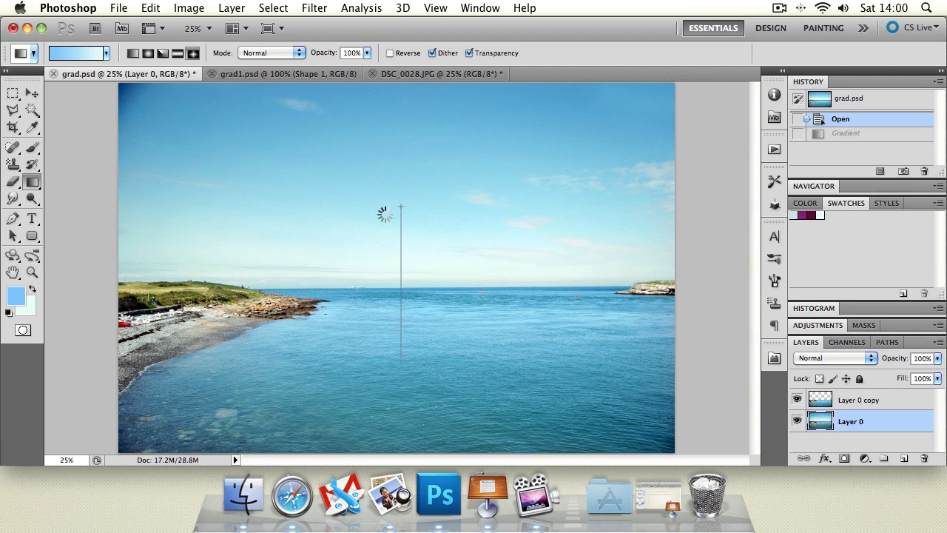
key("super+z")
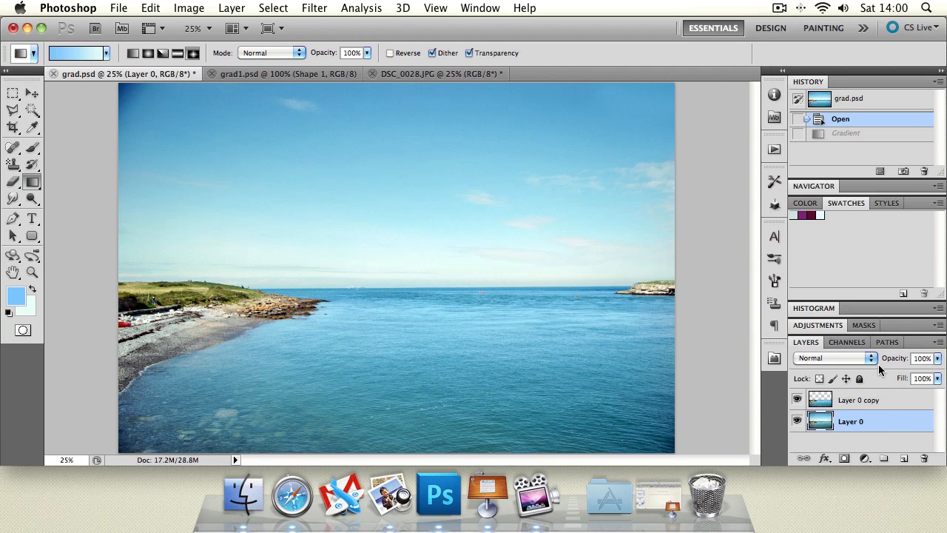
left_click(888, 400)
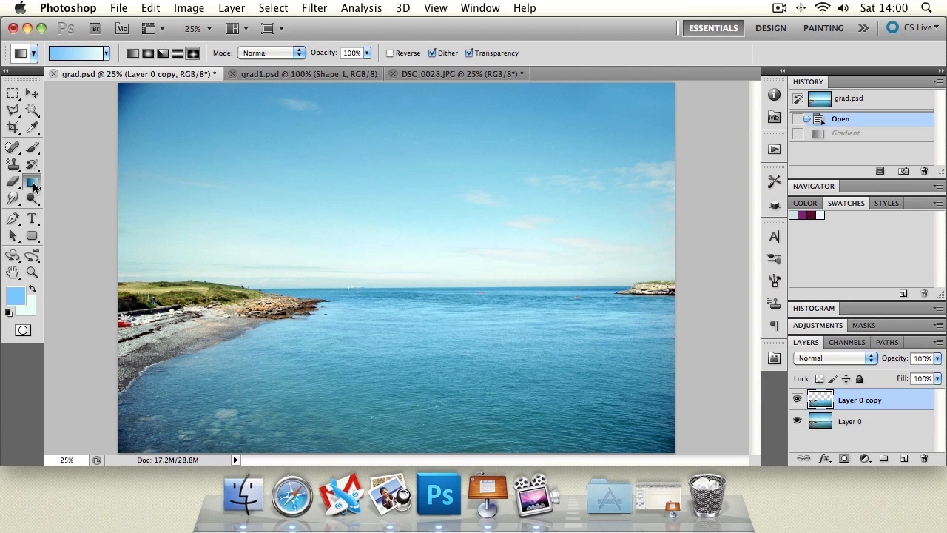
- Set the gradient style back to Linear, and test short vertical gradients on Layer 0 copy and on Layer 0, undoing each one
left_click(133, 53)
mouse_move(365, 132)
left_mouse_down()
mouse_move(370, 178)
mouse_move(411, 164)
mouse_move(403, 83)
mouse_move(383, 240)
mouse_move(276, 238)
mouse_move(363, 111)
mouse_move(354, 110)
mouse_move(366, 125)
mouse_move(363, 265)
mouse_move(264, 264)
mouse_move(363, 150)
mouse_move(365, 210)
mouse_move(365, 143)
left_mouse_up()
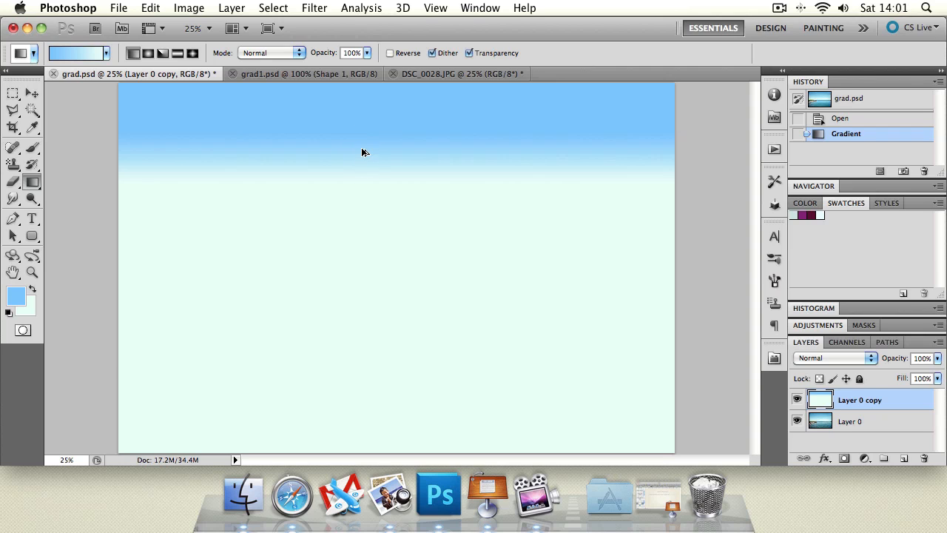
key("super+z")
mouse_move(369, 117)
left_mouse_down()
mouse_move(365, 318)
mouse_move(384, 468)
mouse_move(355, 154)
mouse_move(367, 119)
left_mouse_up()
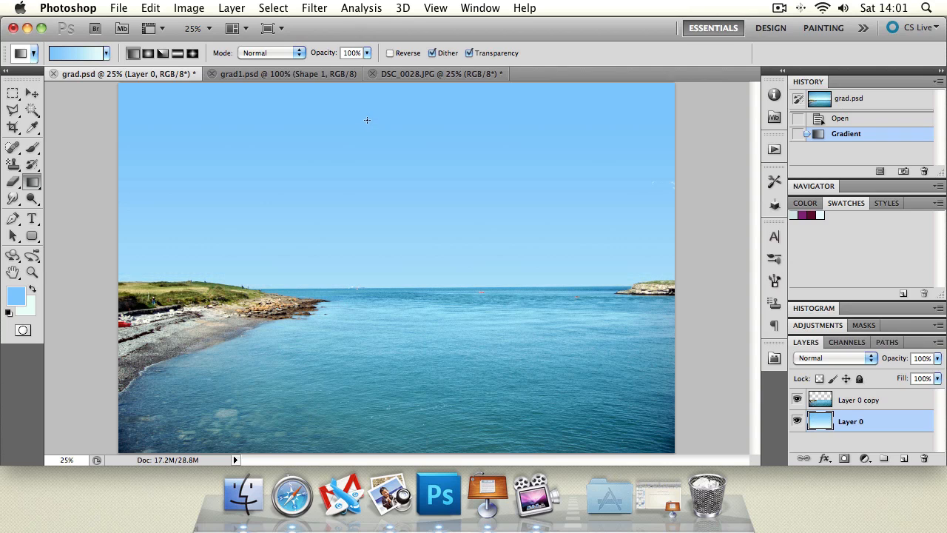
key("super+z")
- Try a long vertical and a diagonal linear gradient across Layer 0 copy, undoing each one
left_click(859, 399)
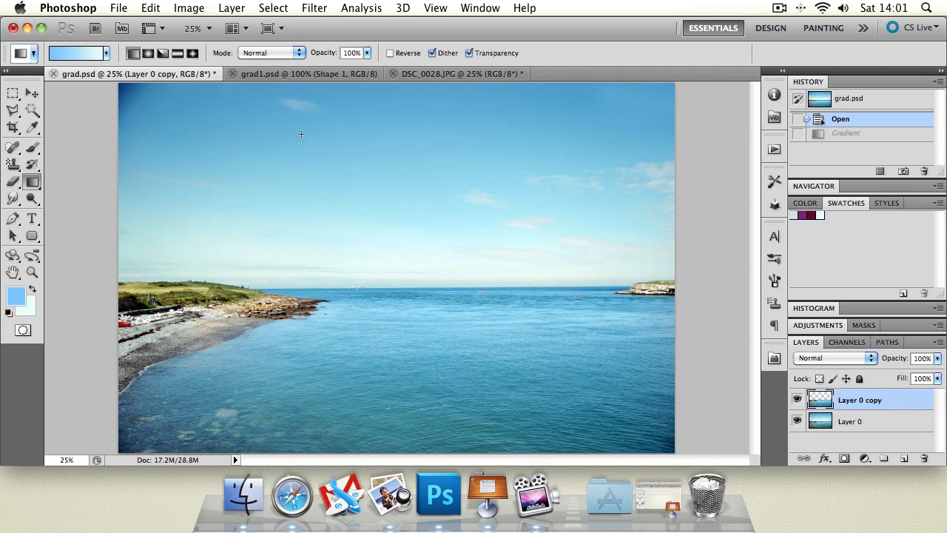
left_click_drag(381, 120, 388, 425)
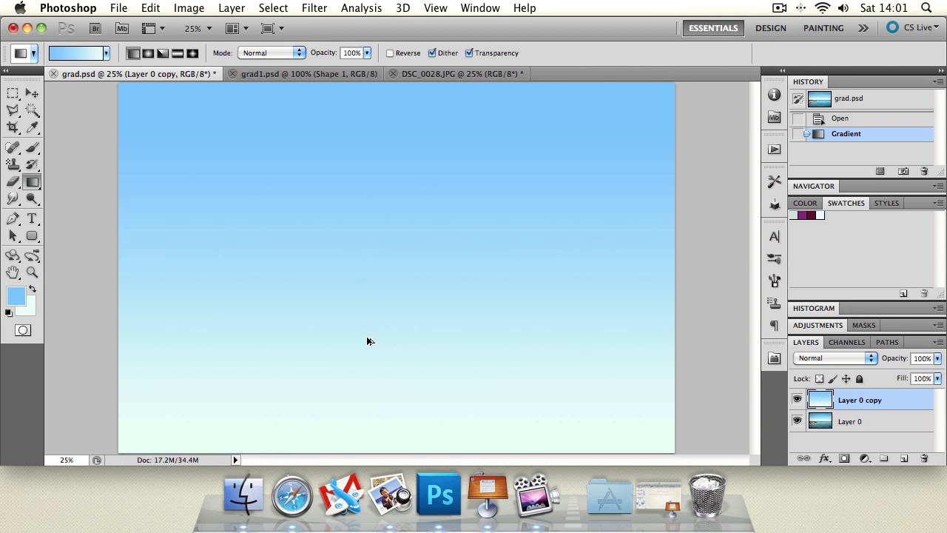
key("super+z")
left_click(892, 402)
left_click_drag(294, 146, 633, 329)
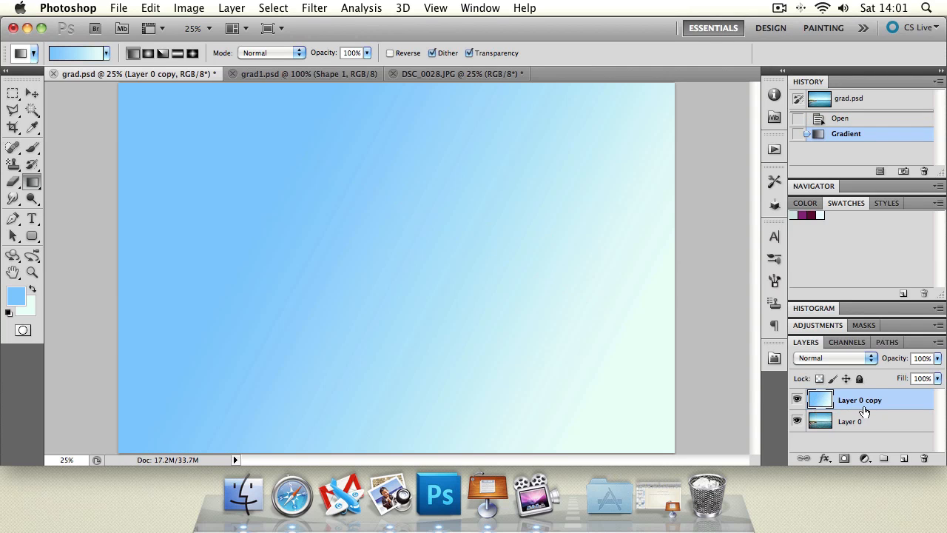
key("super+z")
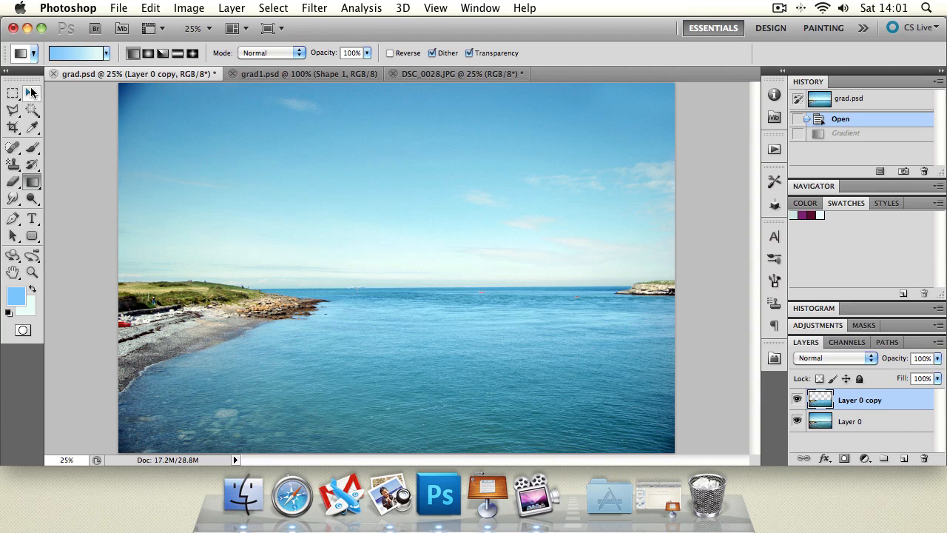
- Select Layer 0, and sample the pale sky near the horizon as background and the deep blue of the uppermost sky as foreground colour
left_click(879, 427)
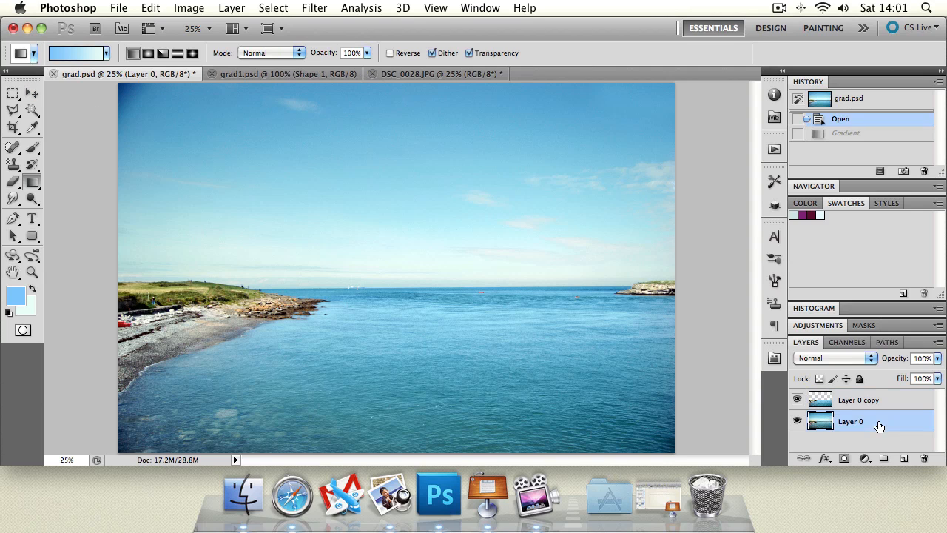
left_click(34, 129)
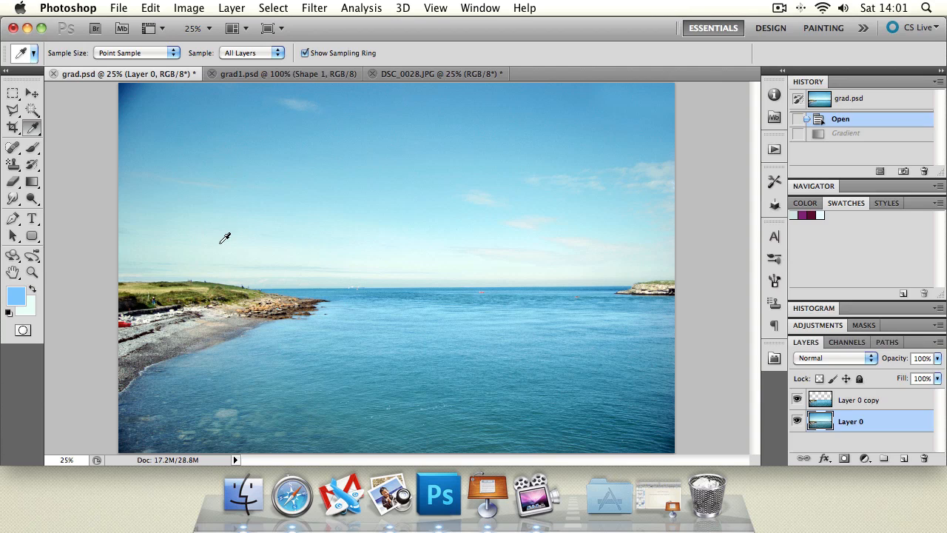
left_click(342, 261)
left_click(370, 84)
- Toggle the visibility of Layer 0 and Layer 0 copy to compare their contents, leaving both layers visible
left_click(798, 421)
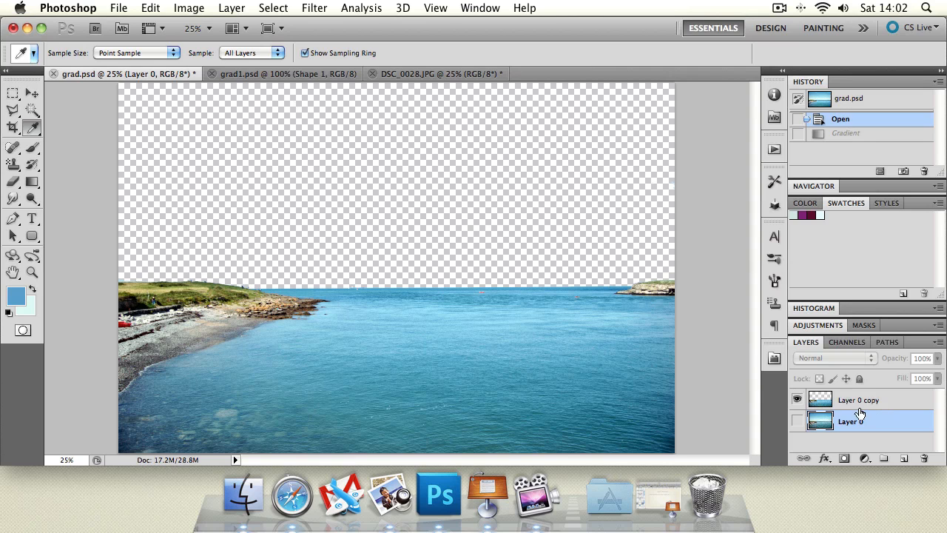
left_click(797, 399)
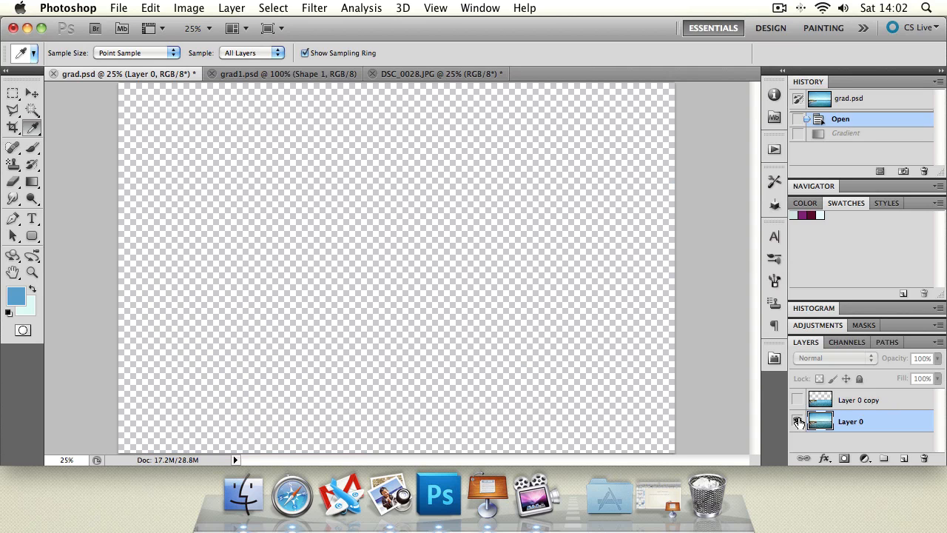
left_click(797, 421)
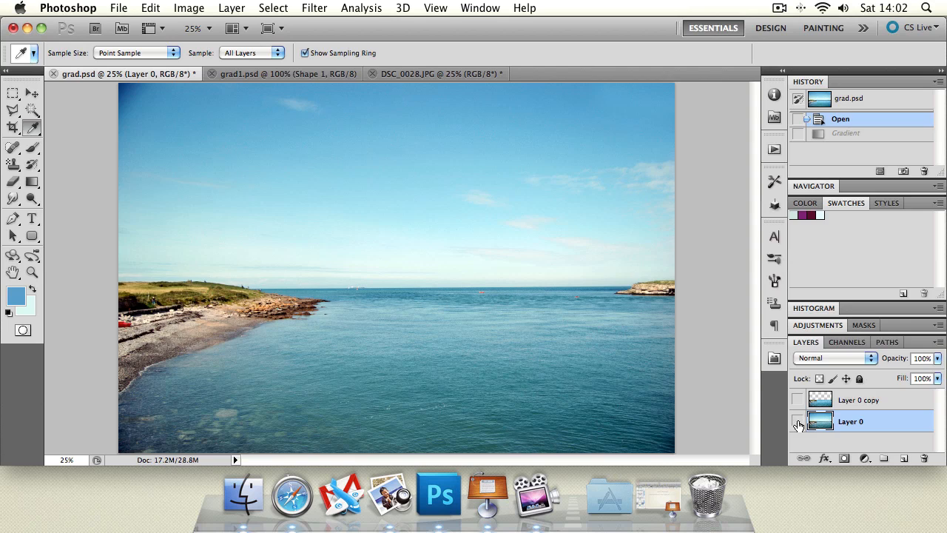
left_click(798, 422)
left_click(797, 399)
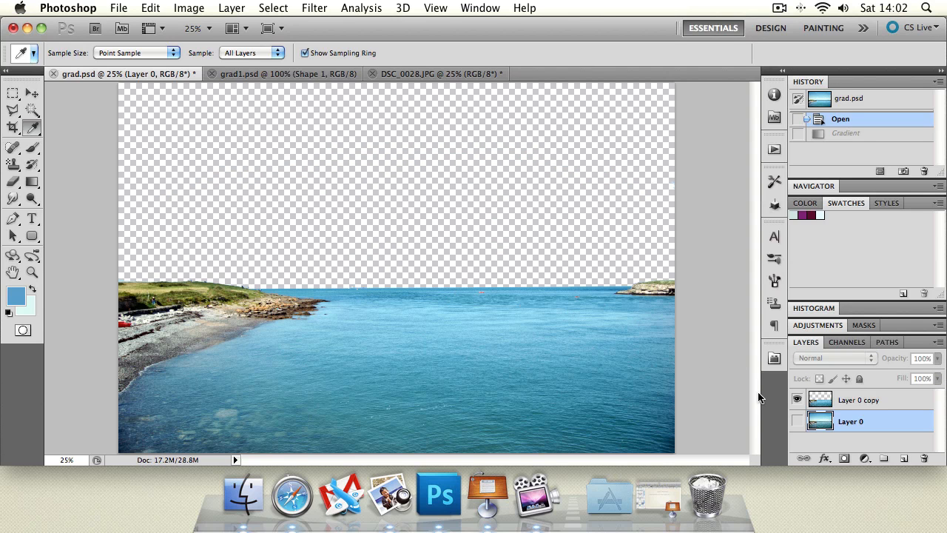
left_click(797, 421)
left_click(797, 421)
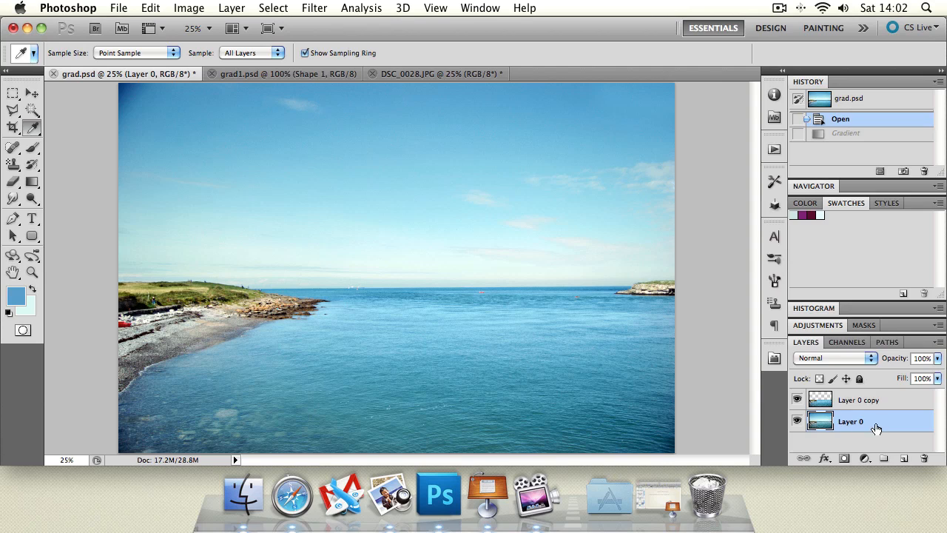
- Return to the Gradient tool, try a vertical linear gradient in the sampled colours down the sky on Layer 0, and undo it
left_click(32, 182)
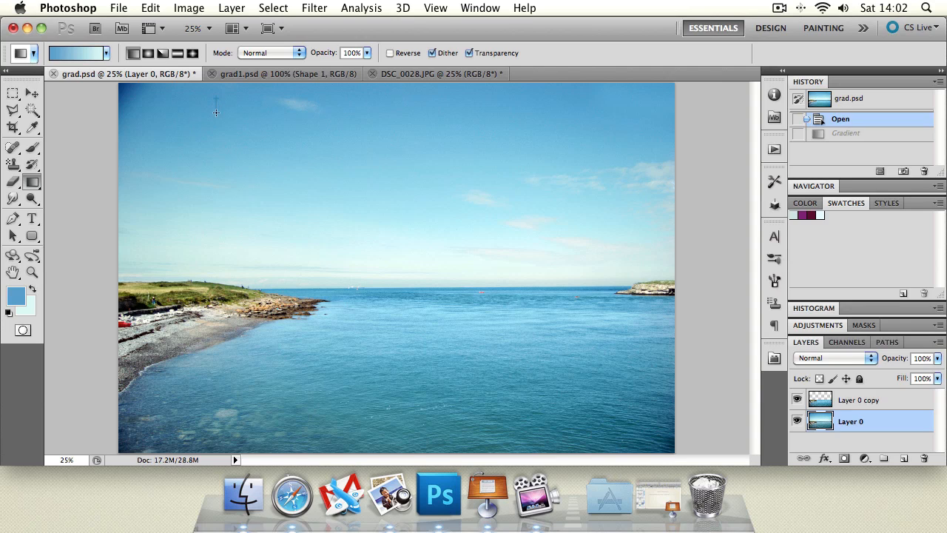
left_click_drag(217, 117, 225, 259)
left_click_drag(284, 270, 289, 269)
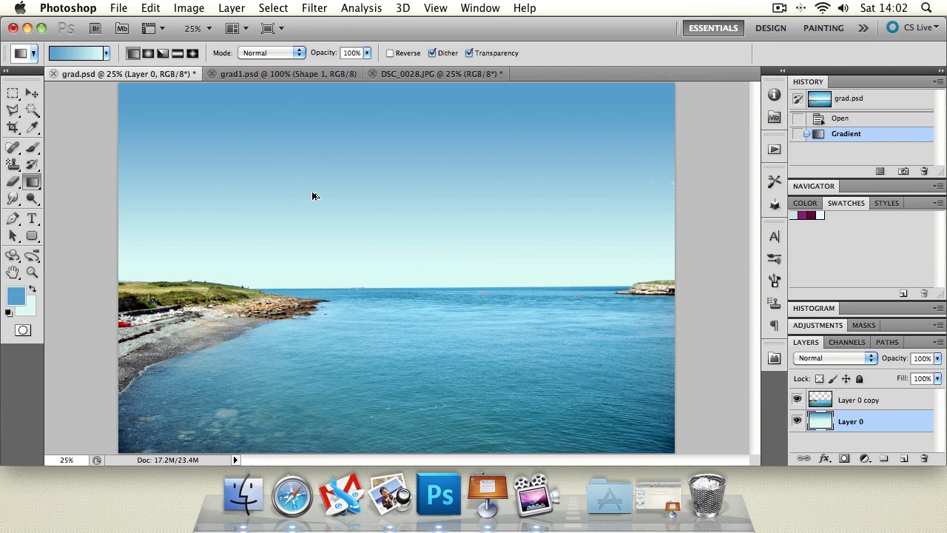
key("super+z")
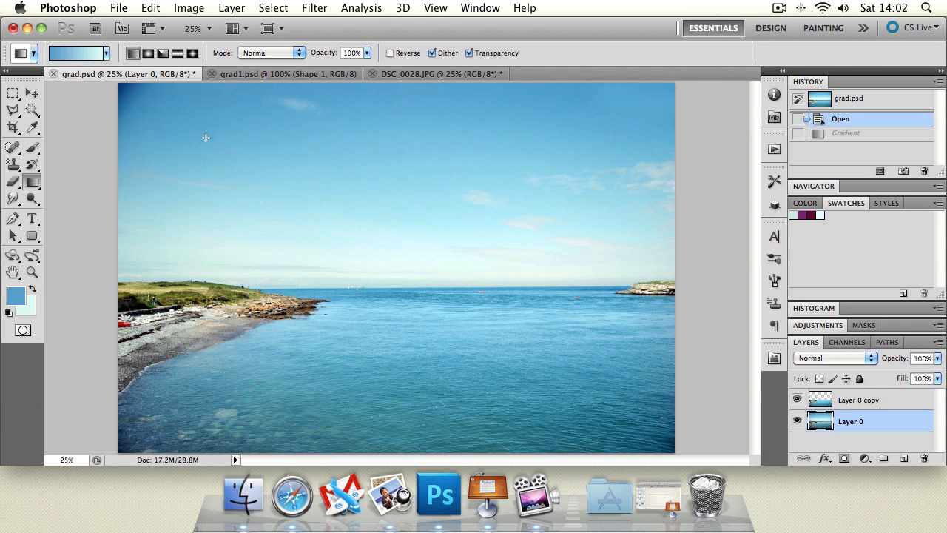
- Try several shorter linear gradients at different heights of the sky on Layer 0, cancelling or undoing each one
left_click_drag(206, 137, 236, 102)
key("Escape")
left_click_drag(215, 146, 224, 175)
key("ctrl+z")
left_click_drag(200, 121, 205, 198)
left_click_drag(208, 245, 209, 245)
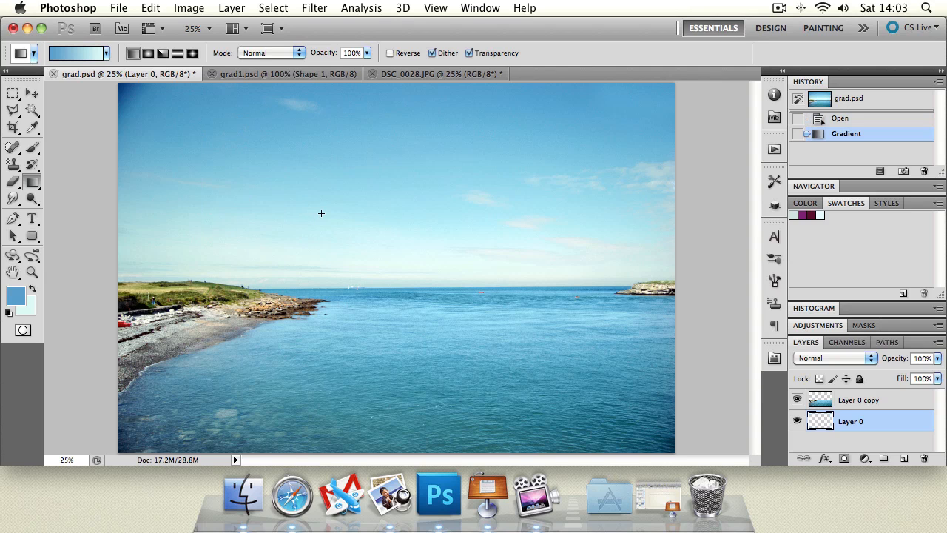
key("ctrl+z")
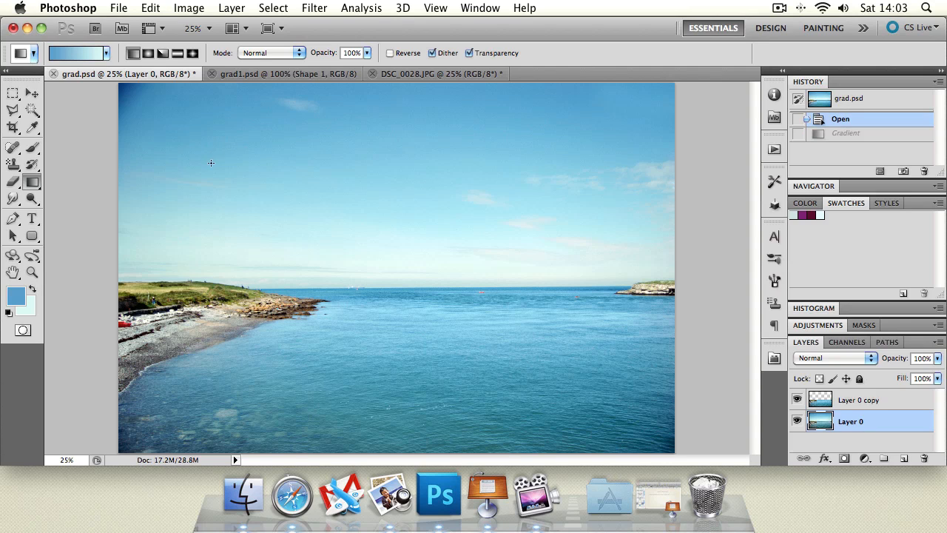
left_click_drag(211, 162, 202, 257)
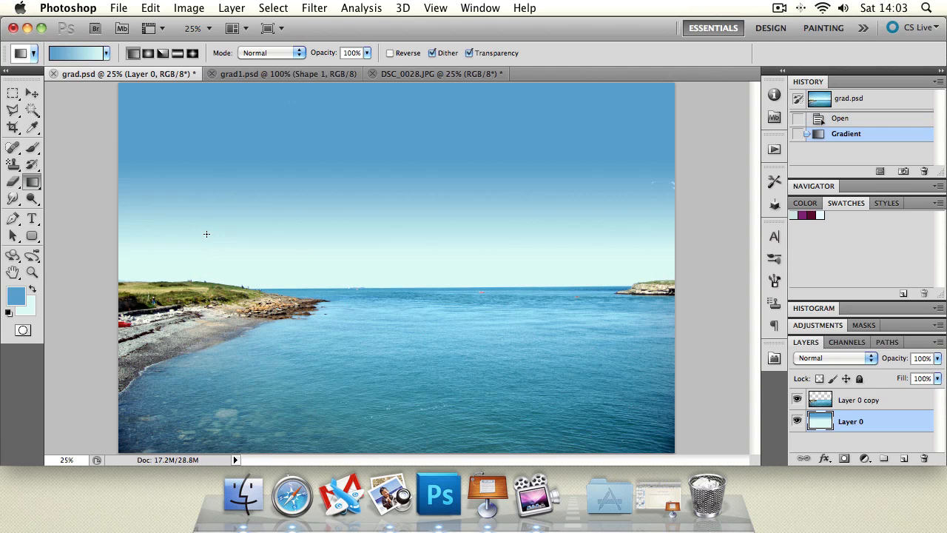
key("super+z")
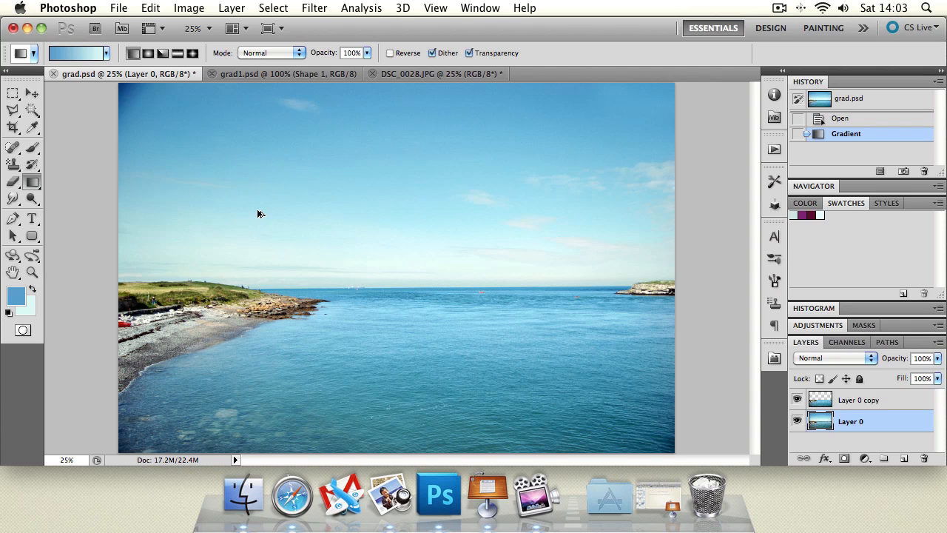
- Draw a linear gradient from the upper sky down to just above the horizon on Layer 0, and compare it using undo and redo
left_click_drag(202, 97, 222, 264)
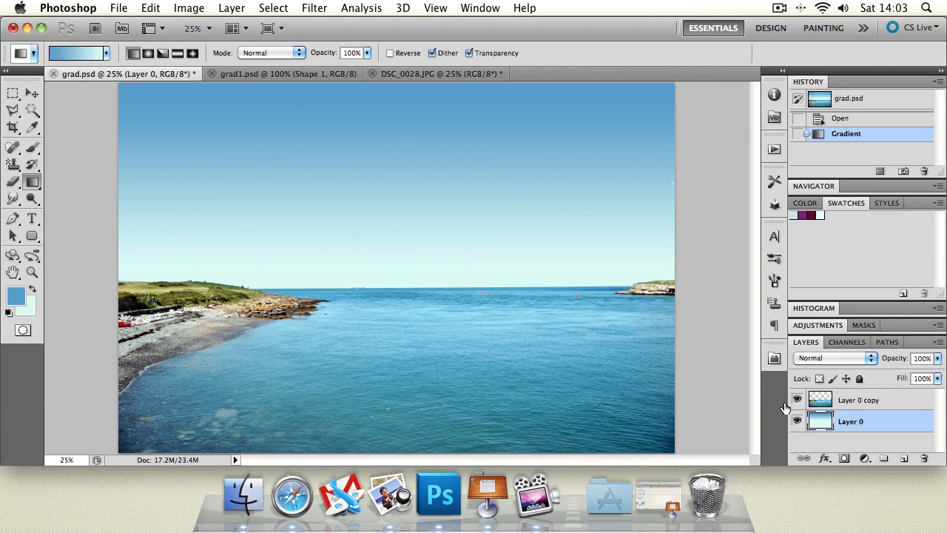
key("super+z")
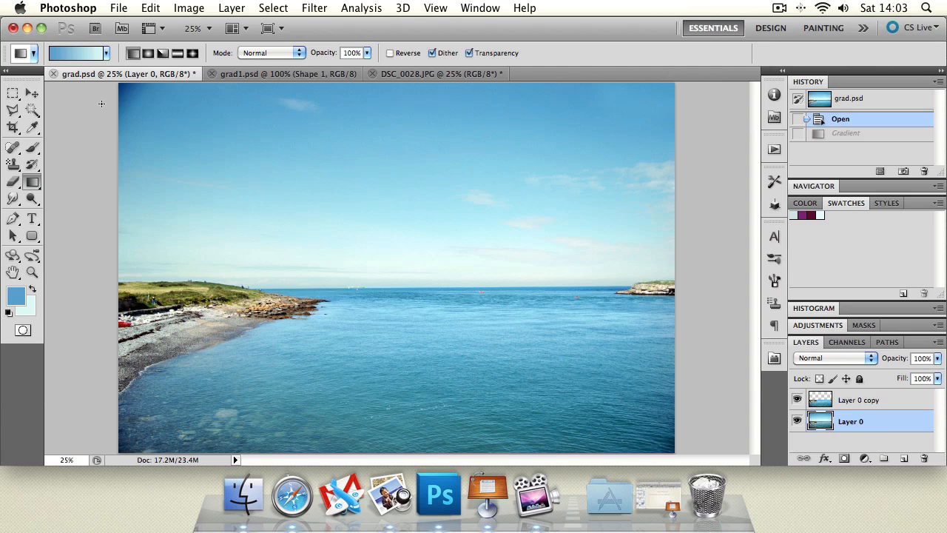
key("super+z")
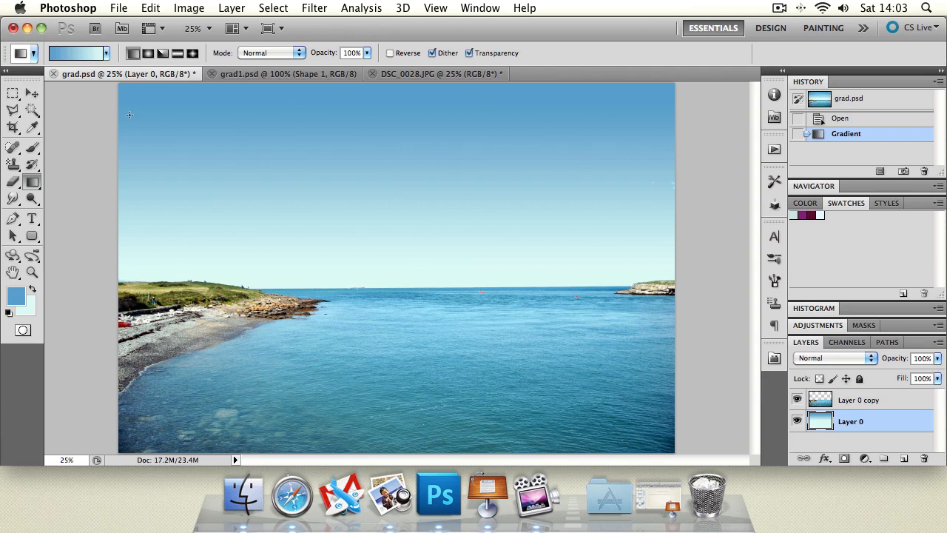
- Test a gradient in Behind mode on Layer 0, undo it, and restore the mode to Normal
left_click(288, 51)
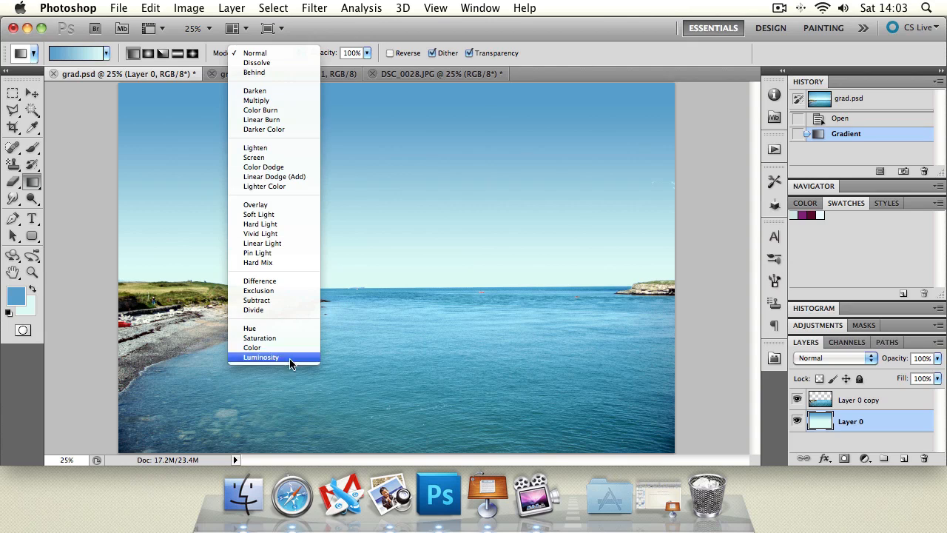
left_click(250, 74)
left_click_drag(333, 188, 334, 276)
key("ctrl+z")
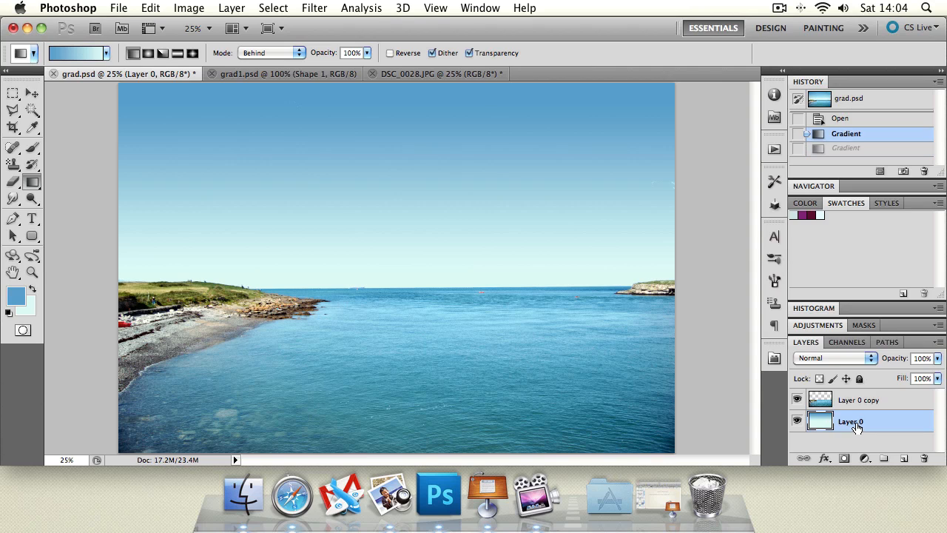
left_click(257, 53)
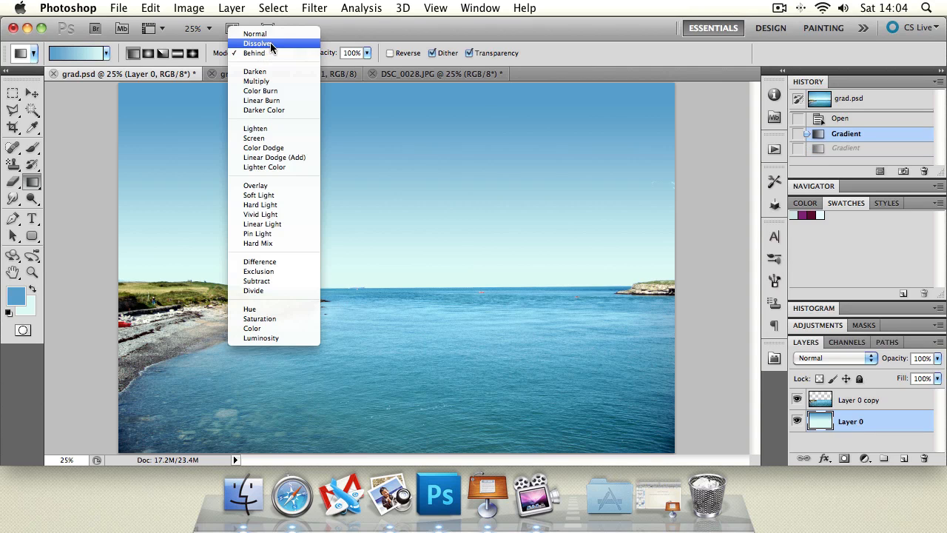
left_click(271, 35)
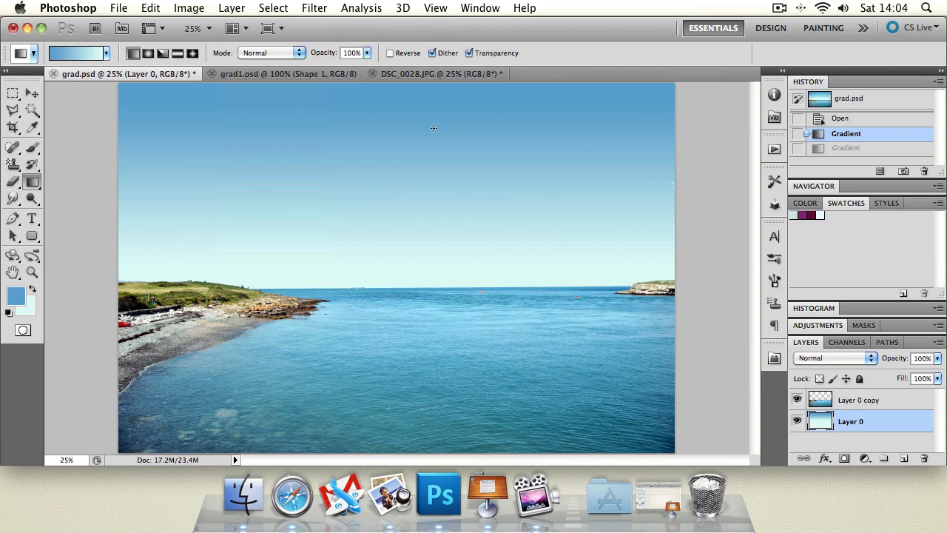
- Lower the gradient opacity to 35%, and draw two vertical linear gradients over Layer 0
left_click(367, 53)
left_click_drag(370, 67, 322, 67)
left_click_drag(374, 111, 382, 358)
left_click_drag(422, 244, 416, 389)
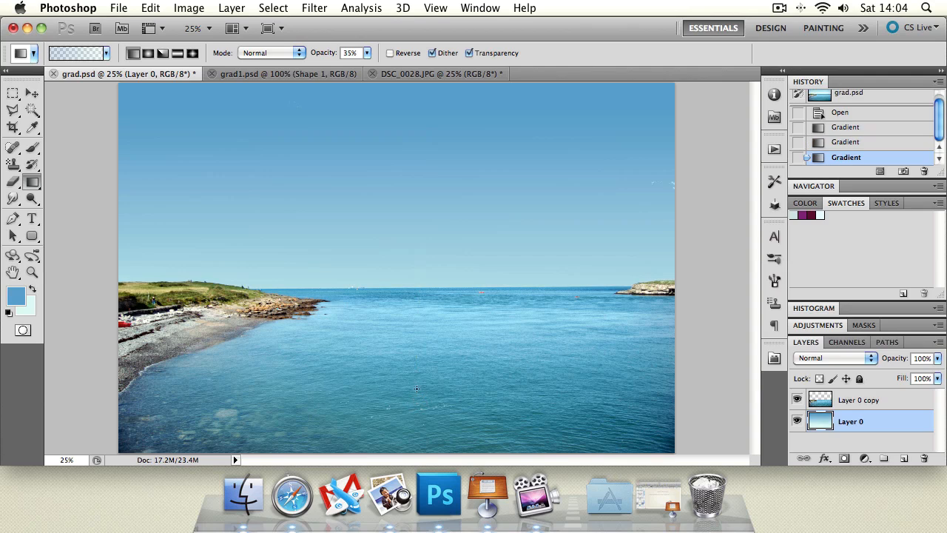
- Try a short linear gradient at 35% opacity in the sky on Layer 0, undo it, and toggle the Reverse option
left_click_drag(398, 169, 412, 229)
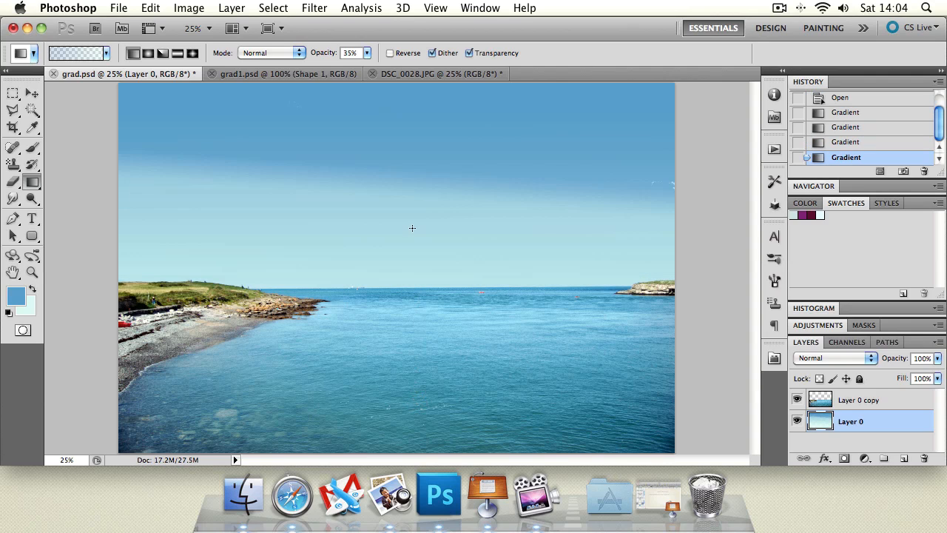
key("ctrl+z")
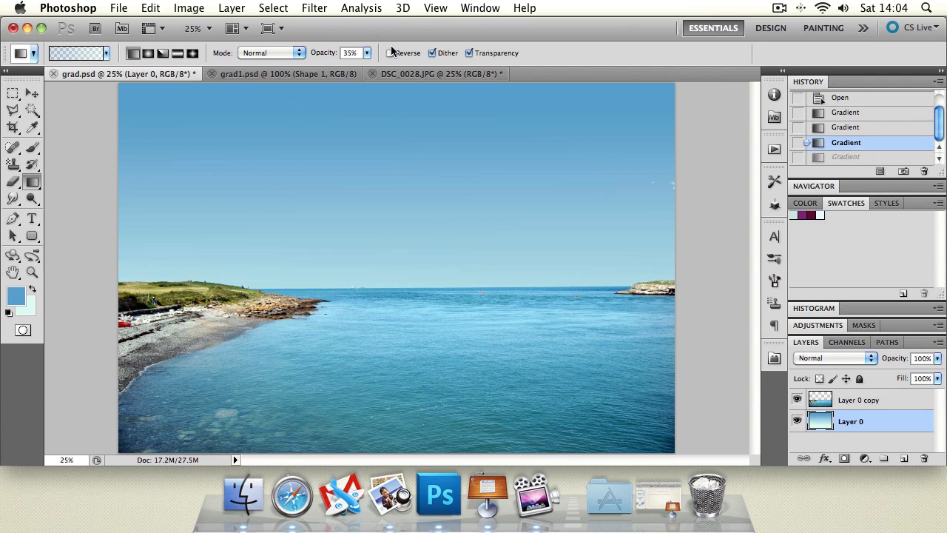
left_click(390, 54)
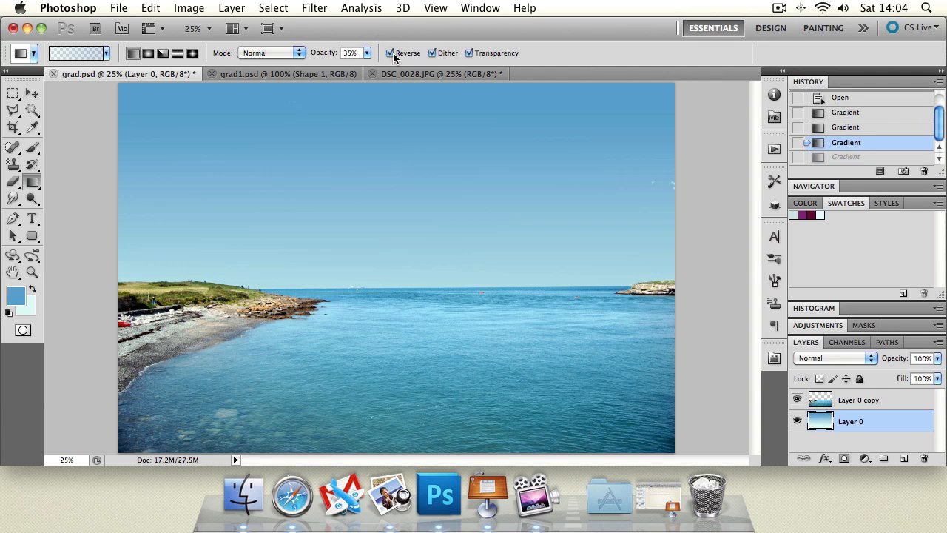
- Choose the foreground-to-background gradient preset and set the gradient opacity to 100%
left_click(106, 53)
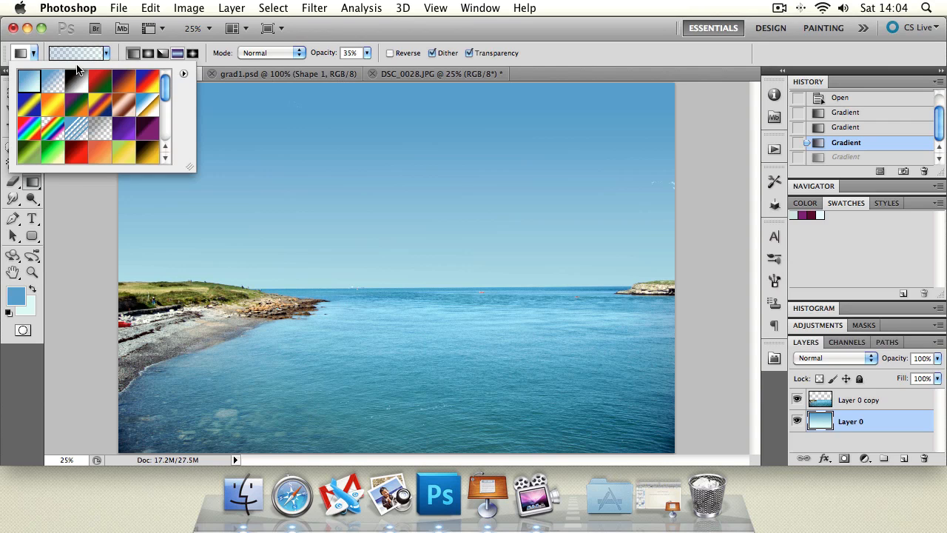
left_click(367, 55)
left_click_drag(396, 69, 419, 68)
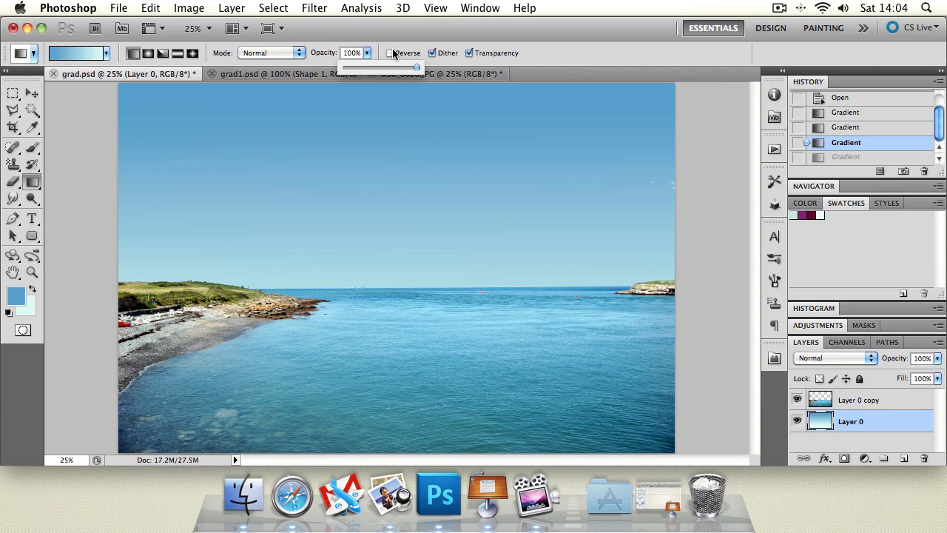
left_click(398, 50)
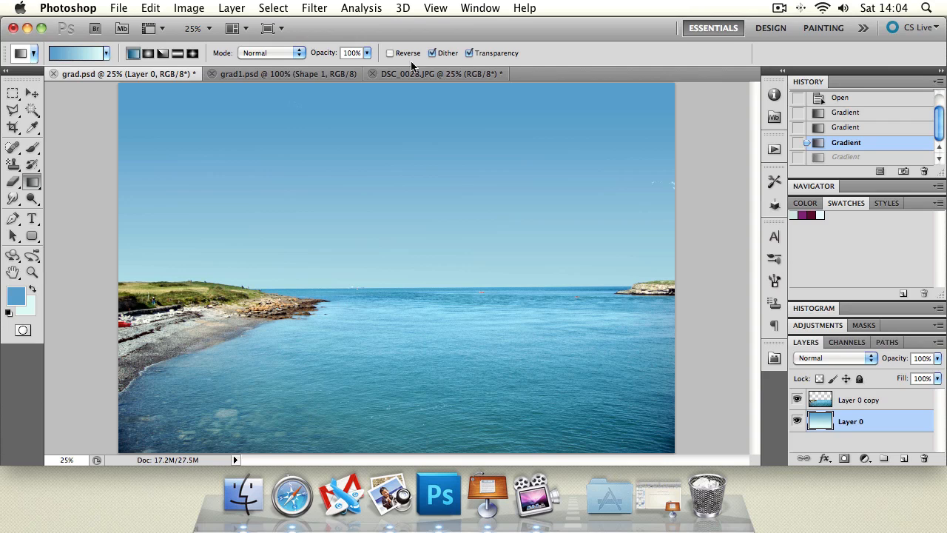
- Test a short gradient with Reverse enabled above the horizon on Layer 0, undo it, and turn Reverse off
left_click(390, 53)
mouse_move(410, 207)
left_mouse_down()
mouse_move(405, 84)
mouse_move(411, 253)
left_mouse_up()
key("super+z")
key("super+z")
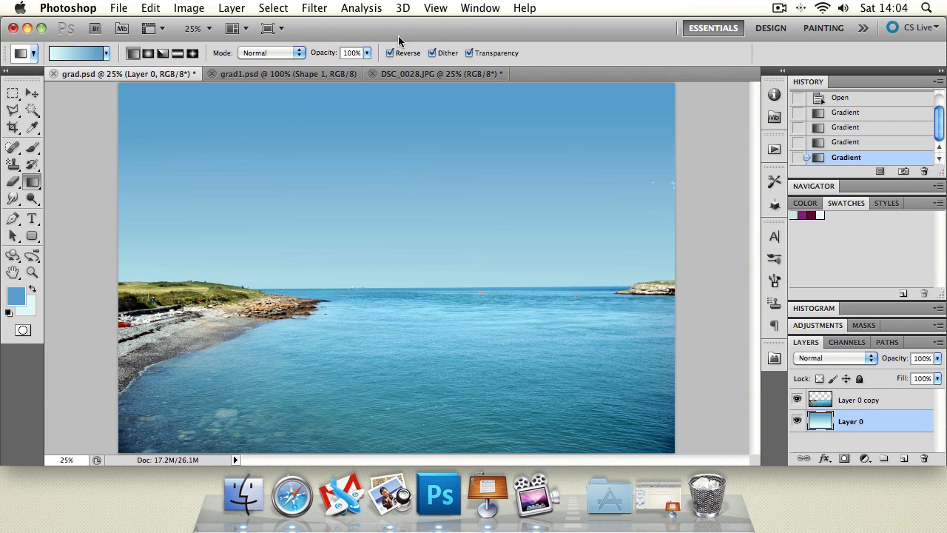
left_click(390, 52)
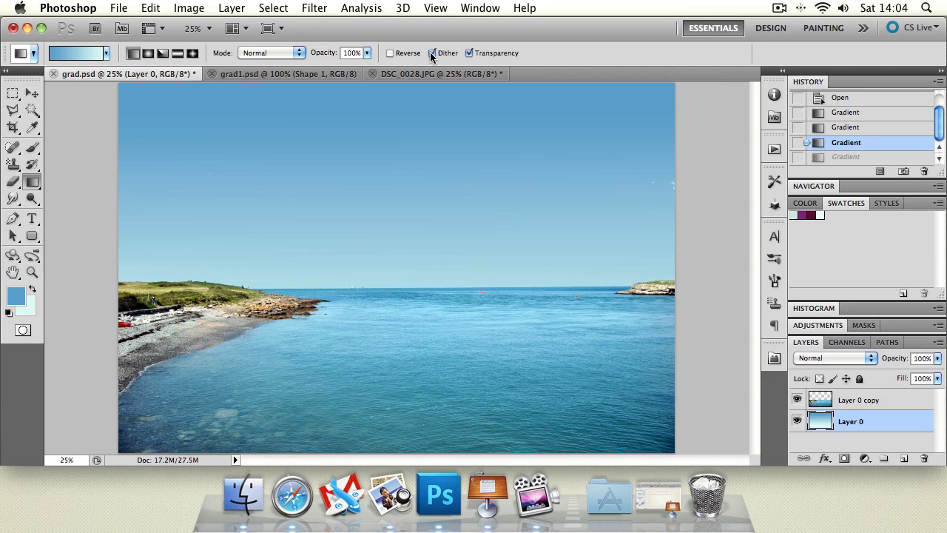
- Turn Dither off and draw a vertical linear gradient from mid-sky down to the horizon on Layer 0
left_click(432, 54)
left_click_drag(369, 170, 371, 288)
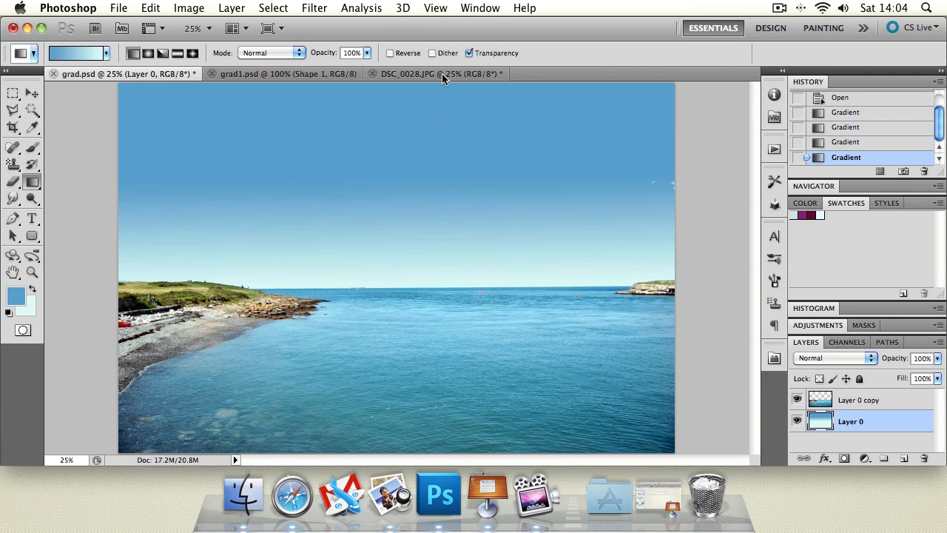
- Turn Dither on and try two vertical linear gradients across the sky on Layer 0, undoing each one
left_click(434, 52)
left_click_drag(416, 139, 419, 245)
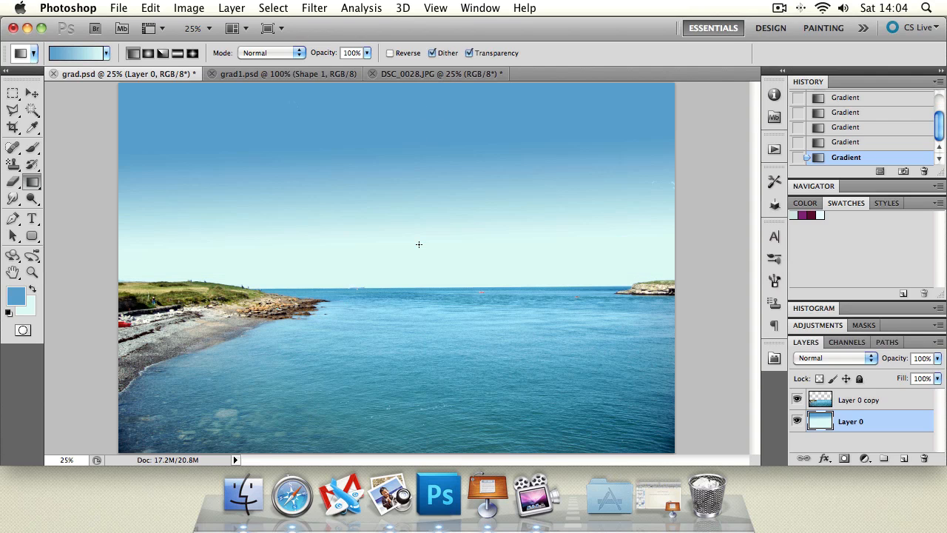
key("super+z")
left_click_drag(434, 159, 429, 264)
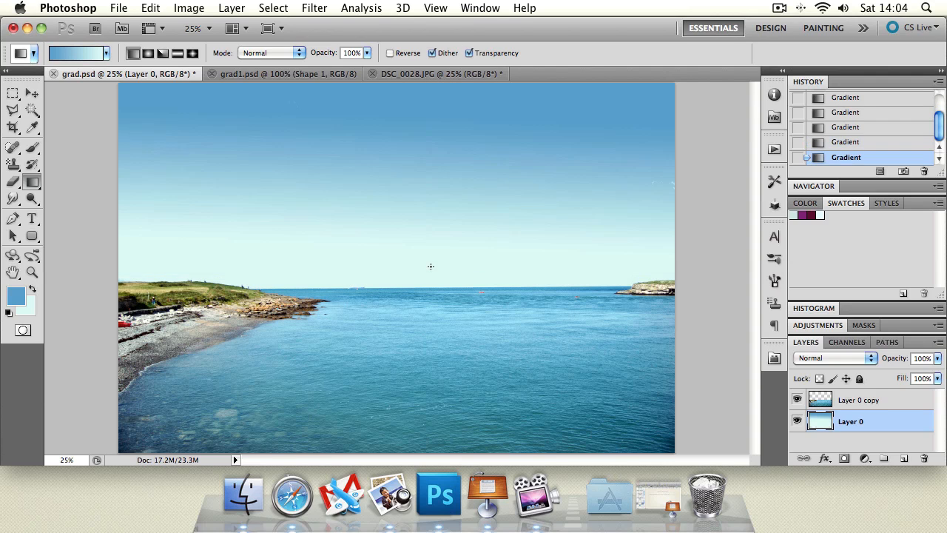
key("super+z")
- Try a longer gradient from the upper sky to just below the horizon without Dither, undo it, and re-enable Dither
left_click(433, 53)
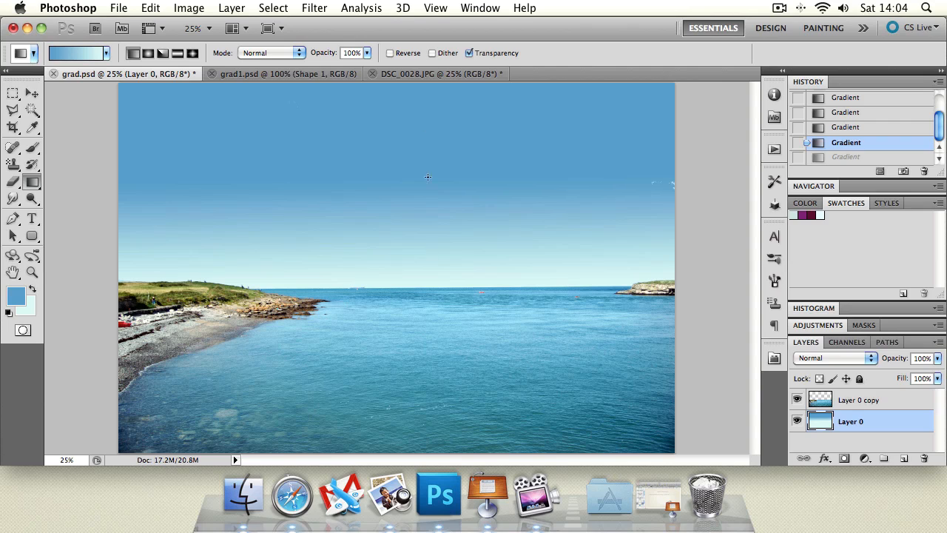
left_click_drag(428, 127, 428, 297)
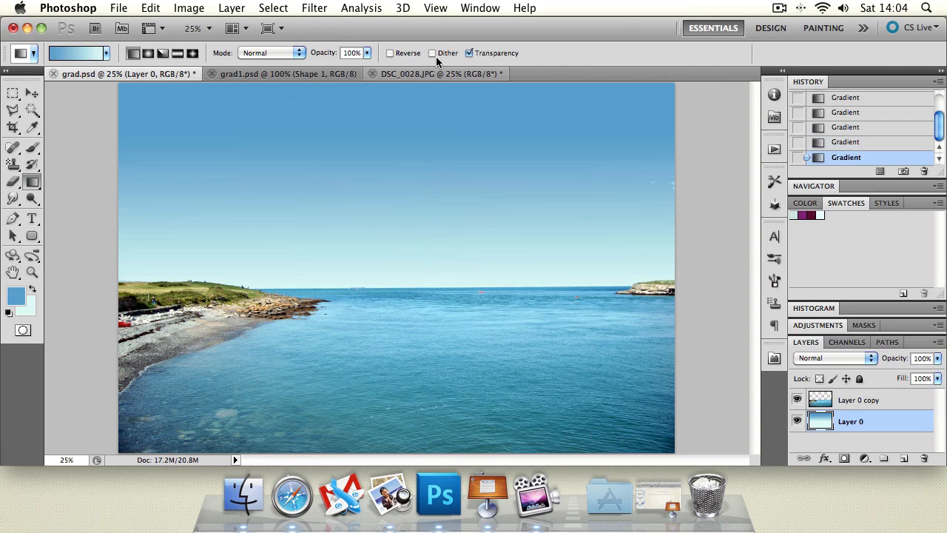
key("super+z")
left_click(433, 53)
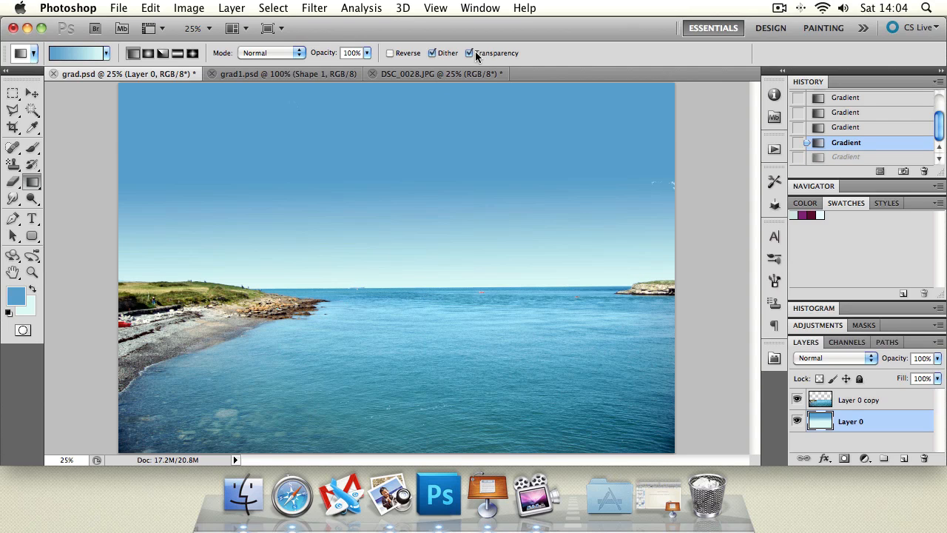
- Disable Transparency, choose the foreground-to-transparent preset, and draw several vertical linear gradients over Layer 0
left_click(469, 53)
left_click(108, 54)
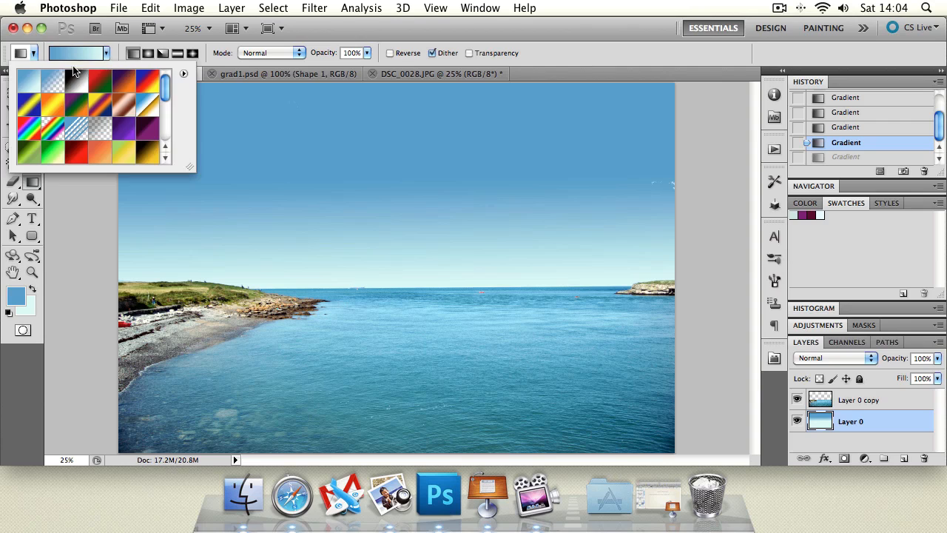
left_click(51, 80)
left_click_drag(433, 175, 434, 260)
left_click_drag(423, 140, 422, 193)
left_click_drag(393, 309, 399, 417)
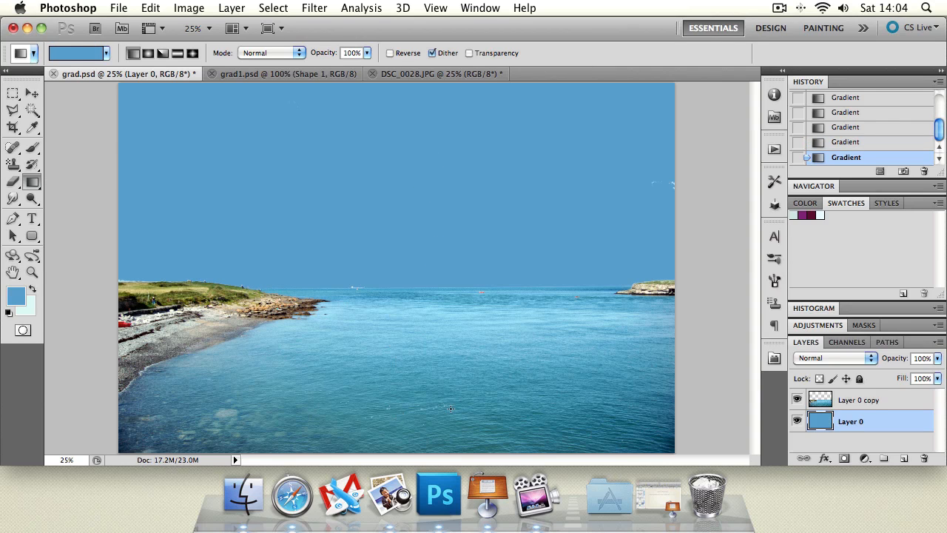
- Try the same gradient down the sky on Layer 0 copy, and step back through the history to Layer 0
left_click(858, 401)
left_click_drag(343, 127, 343, 265)
key("super+alt+z")
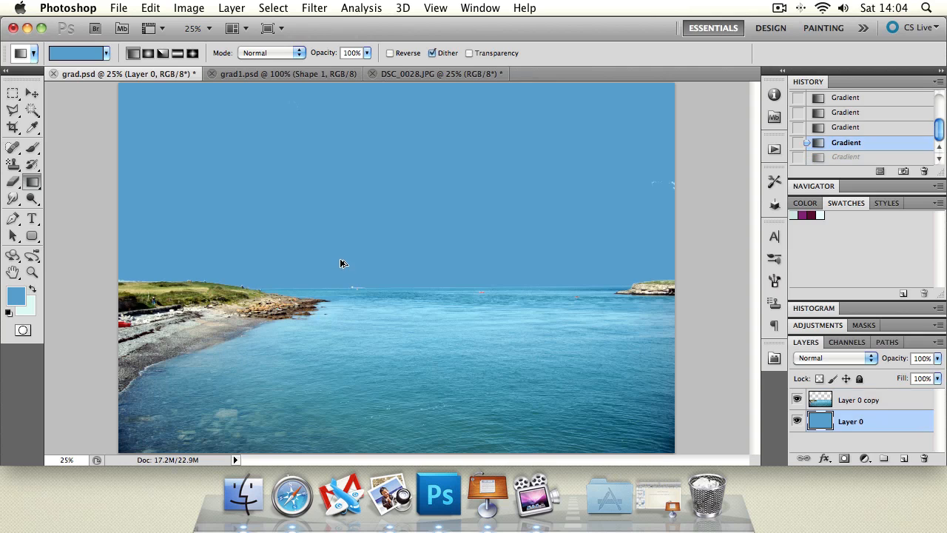
key("super+alt+z")
- Switch the gradient back to the foreground-to-background preset and re-enable Transparency
left_click(107, 54)
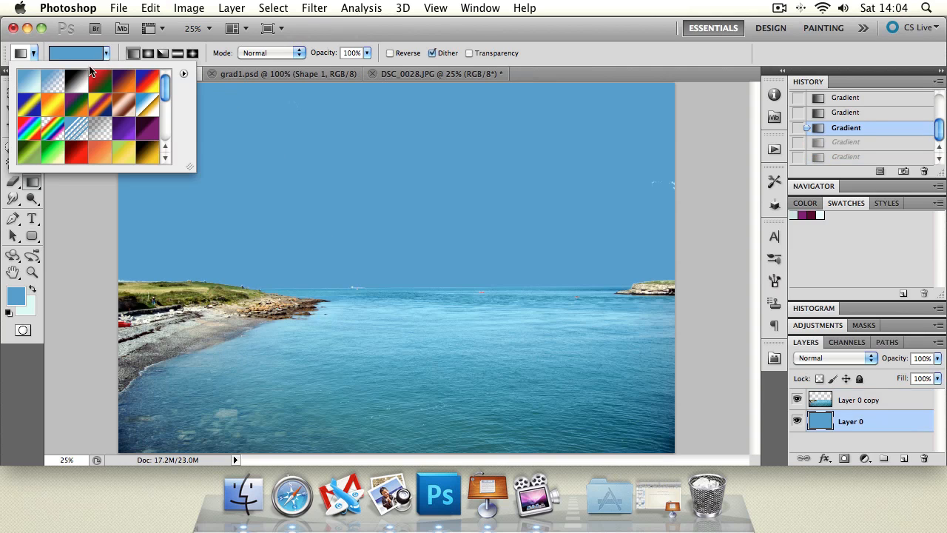
left_click(28, 80)
left_click(471, 52)
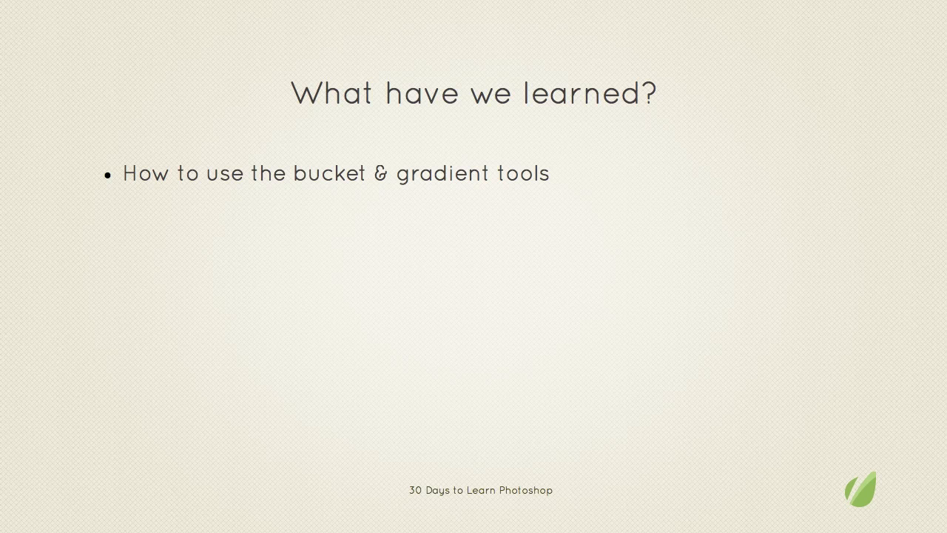